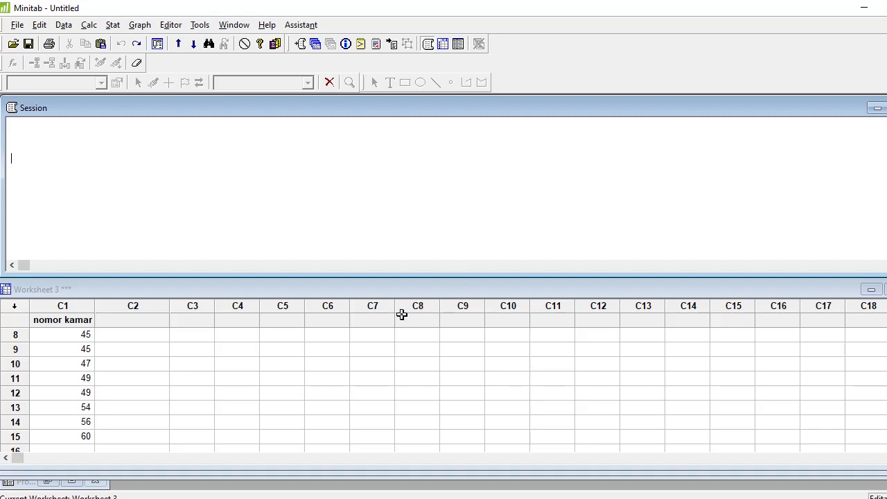
Examine the values in the nomor kamar column from the first row to the last
{"action": "left_click", "coordinate": [79, 323]}
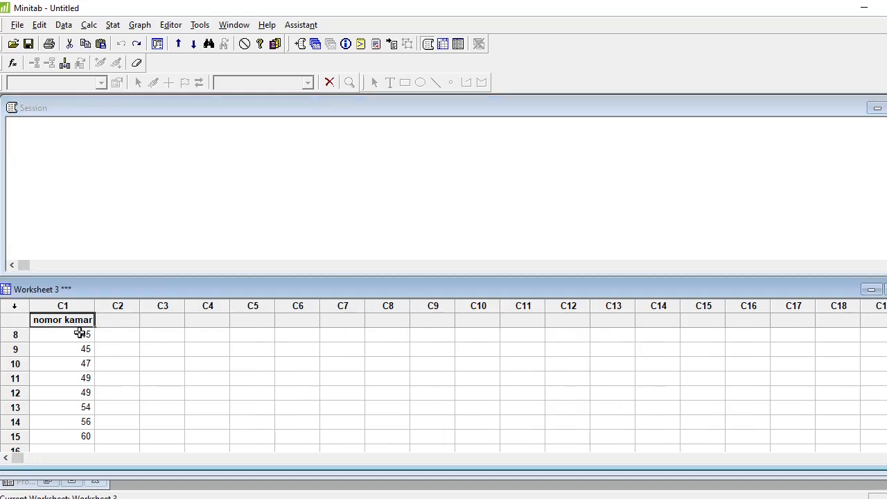
{"action": "left_click", "coordinate": [78, 335]}
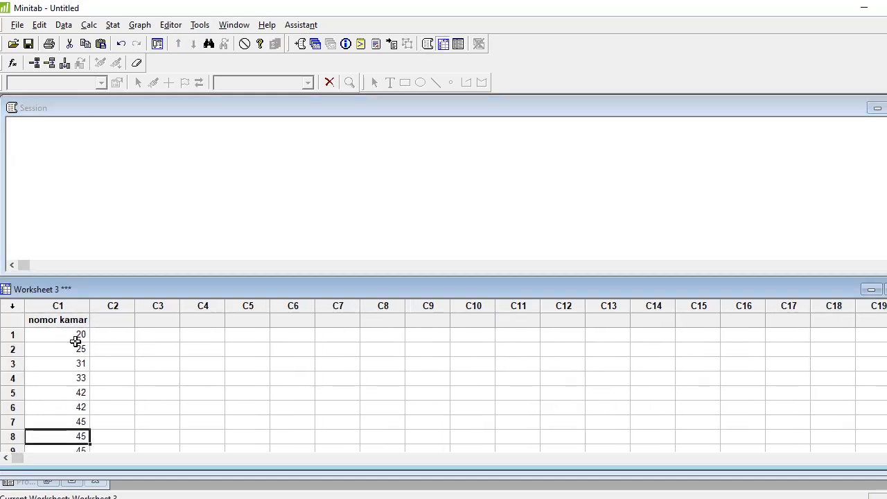
{"action": "left_click", "coordinate": [75, 339]}
{"action": "scroll", "coordinate": [76, 340], "scroll_direction": "down", "scroll_amount": 5}
{"action": "scroll", "coordinate": [76, 340], "scroll_direction": "up", "scroll_amount": 2}
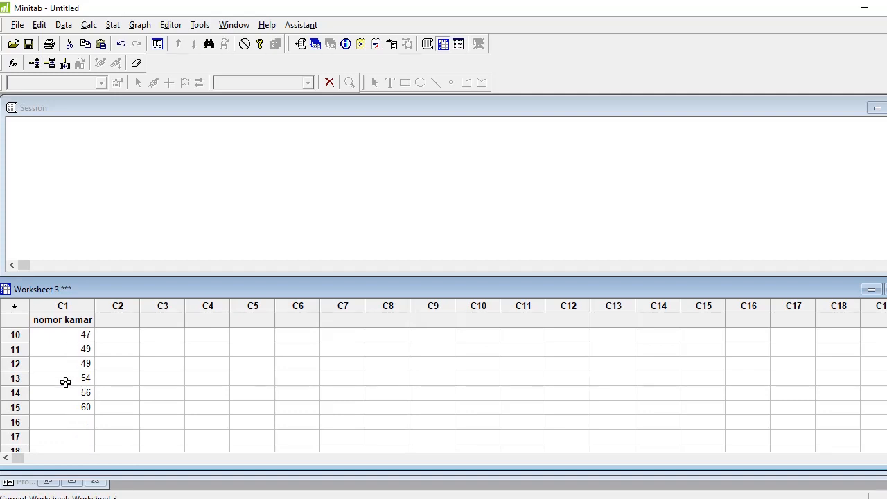
{"action": "left_click", "coordinate": [70, 406]}
{"action": "scroll", "coordinate": [72, 397], "scroll_direction": "down", "scroll_amount": 6}
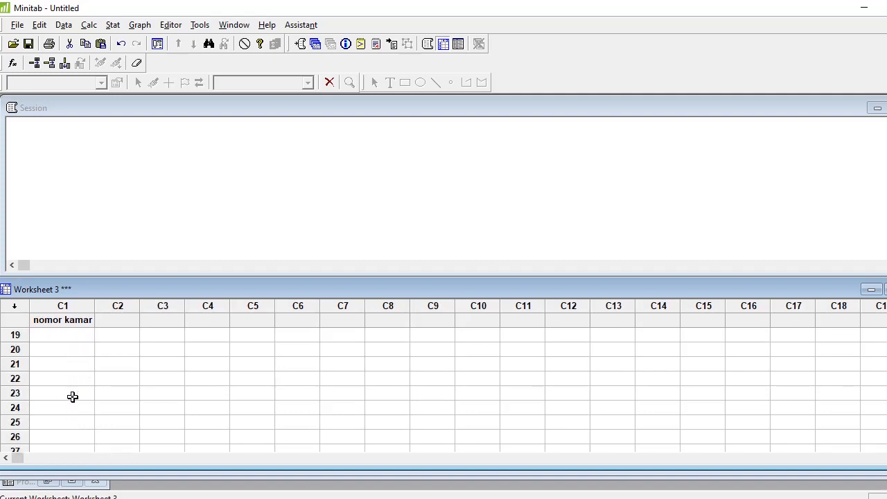
{"action": "scroll", "coordinate": [73, 397], "scroll_direction": "up", "scroll_amount": 6}
Start Display Descriptive Statistics with nomor kamar as the variable, continuing past the run-time error
{"action": "left_click", "coordinate": [121, 328]}
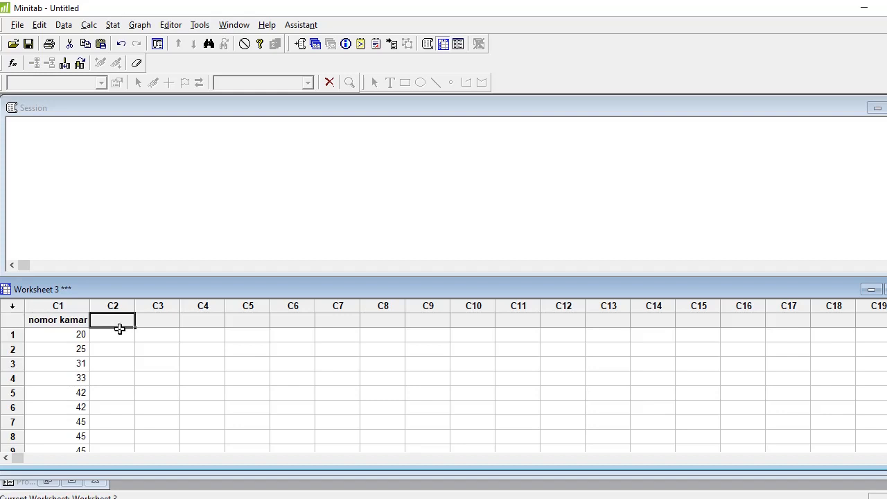
{"action": "left_click", "coordinate": [113, 26]}
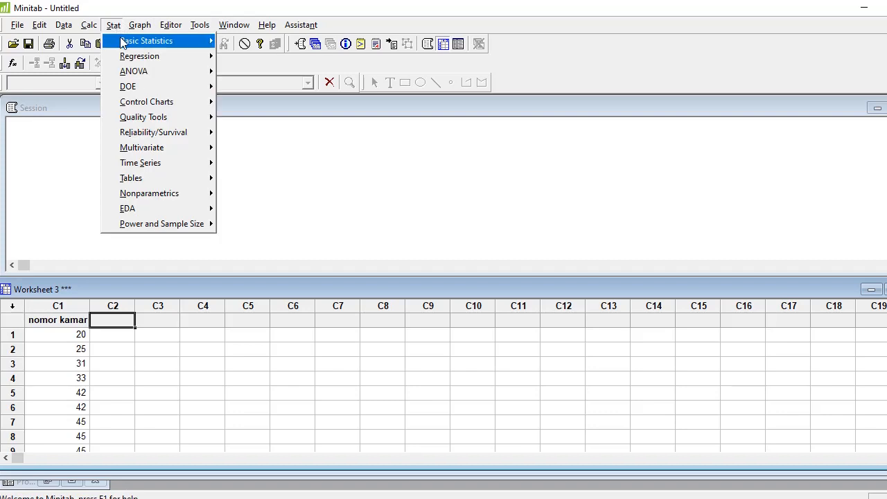
{"action": "mouse_move", "coordinate": [123, 42]}
{"action": "left_click", "coordinate": [264, 42]}
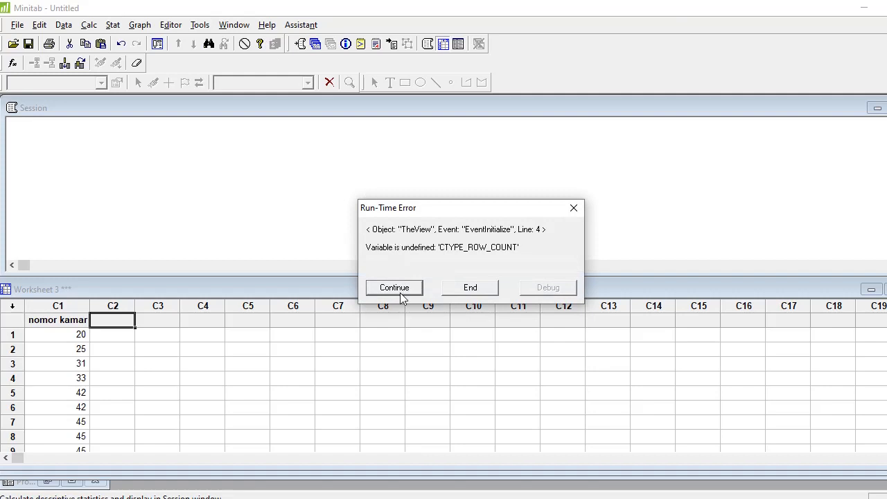
{"action": "left_click", "coordinate": [402, 291]}
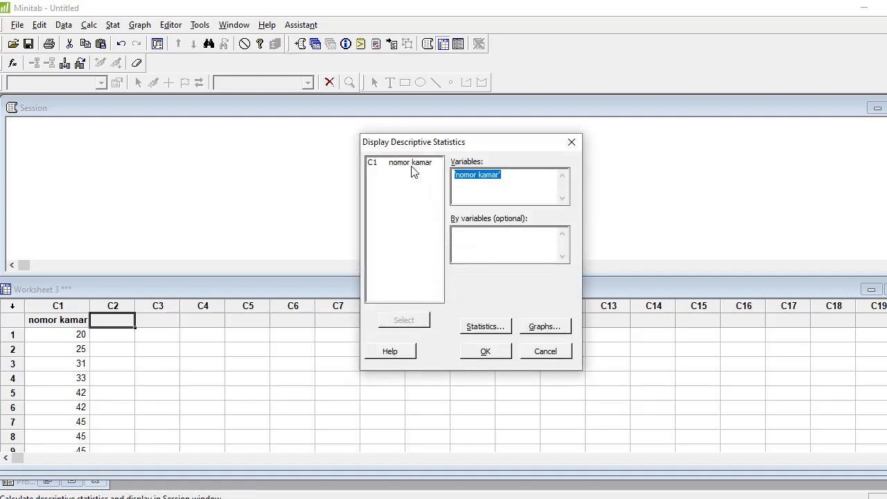
{"action": "double_click", "coordinate": [412, 167]}
Select only Range and Interquartile range as the statistics, leaving out Mean, and generate the output
{"action": "left_click", "coordinate": [495, 329]}
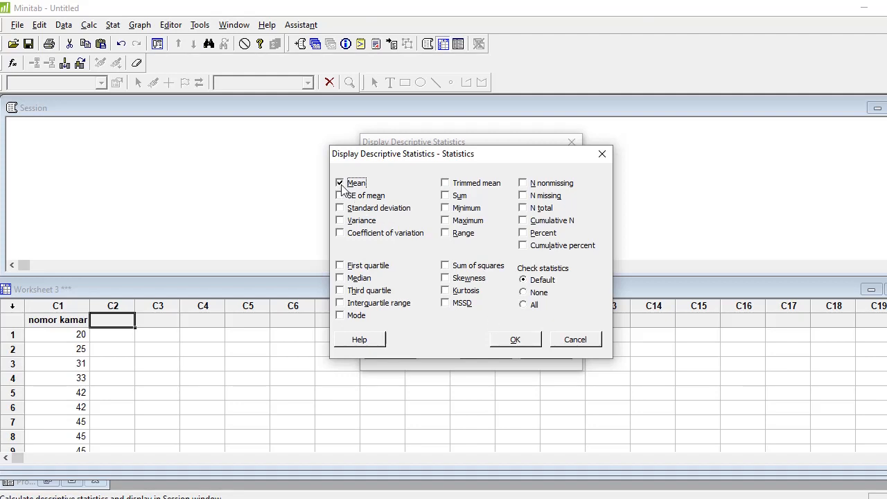
{"action": "left_click", "coordinate": [446, 234]}
{"action": "left_click", "coordinate": [344, 307]}
{"action": "left_click", "coordinate": [508, 343]}
{"action": "left_click", "coordinate": [495, 353]}
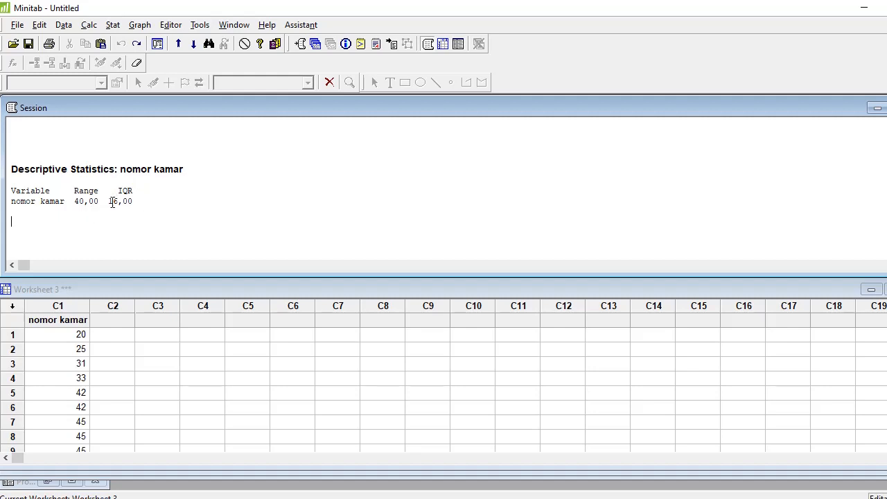
{"action": "left_click", "coordinate": [113, 320]}
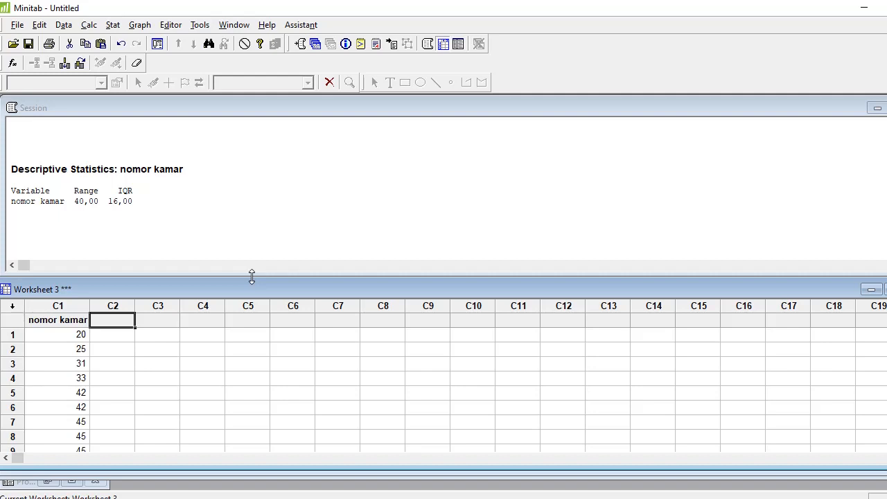
{"action": "left_click", "coordinate": [79, 335]}
{"action": "left_click", "coordinate": [78, 348]}
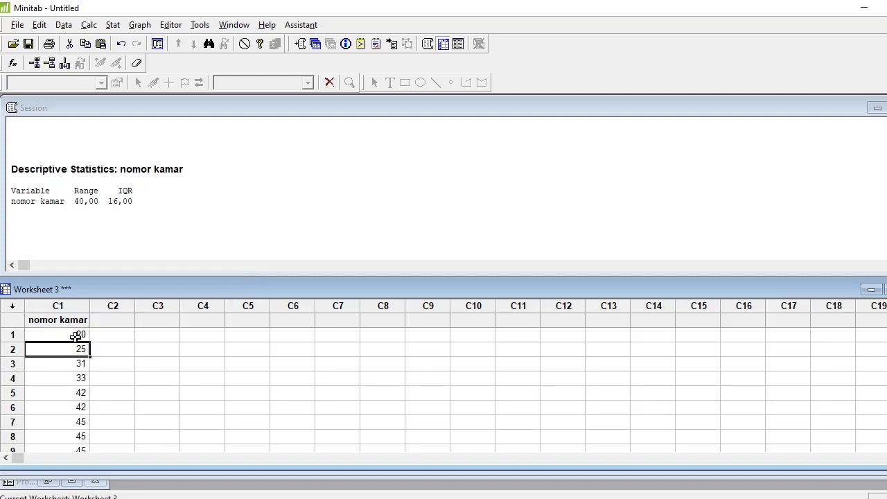
{"action": "left_click", "coordinate": [76, 336]}
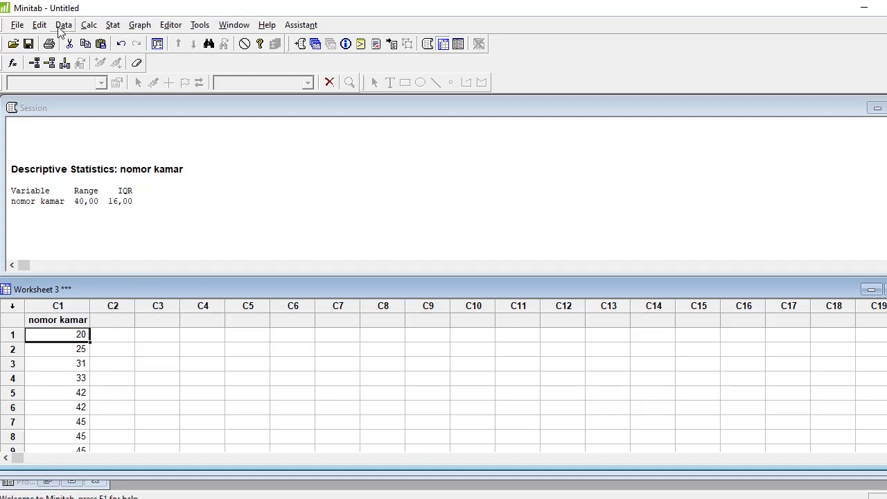
Display descriptive statistics for nomor kamar with only Mean selected, clearing Range and Interquartile range
{"action": "left_click", "coordinate": [109, 26]}
{"action": "mouse_move", "coordinate": [113, 45]}
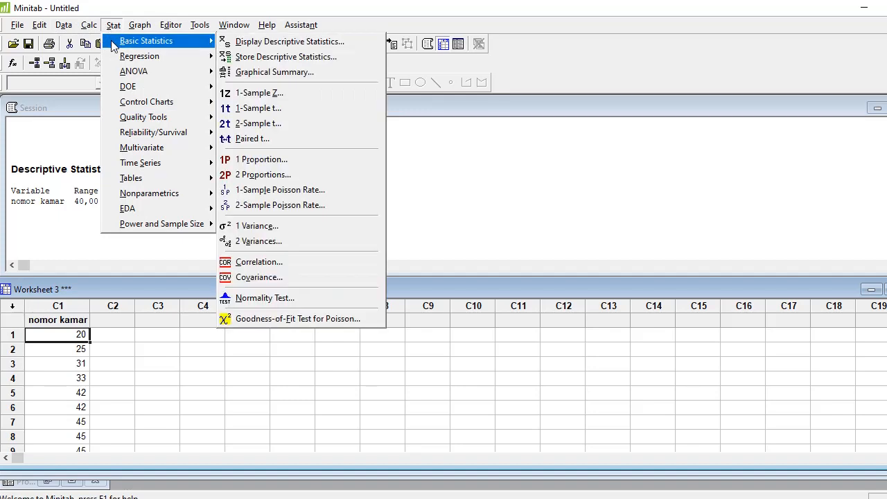
{"action": "left_click", "coordinate": [248, 45]}
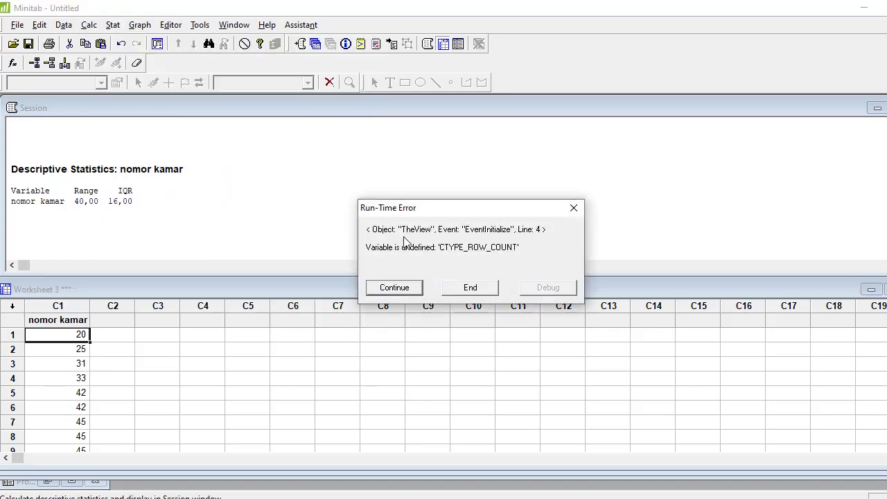
{"action": "left_click", "coordinate": [398, 287]}
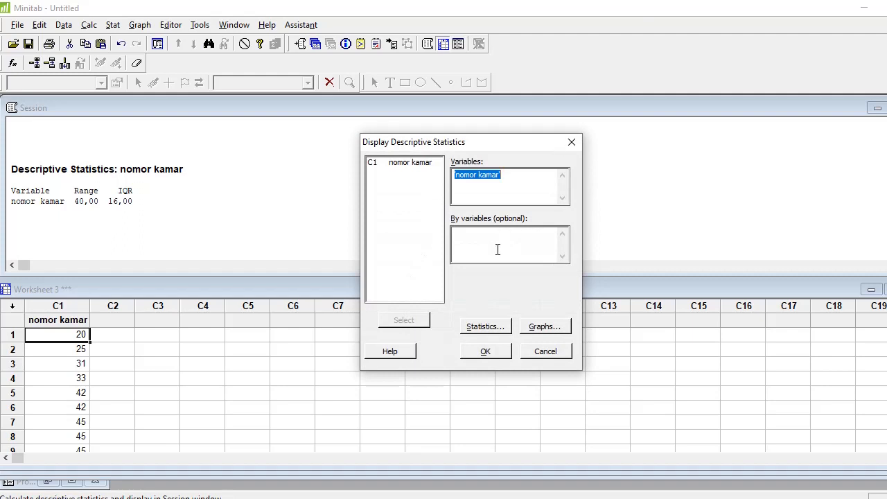
{"action": "left_click", "coordinate": [489, 330]}
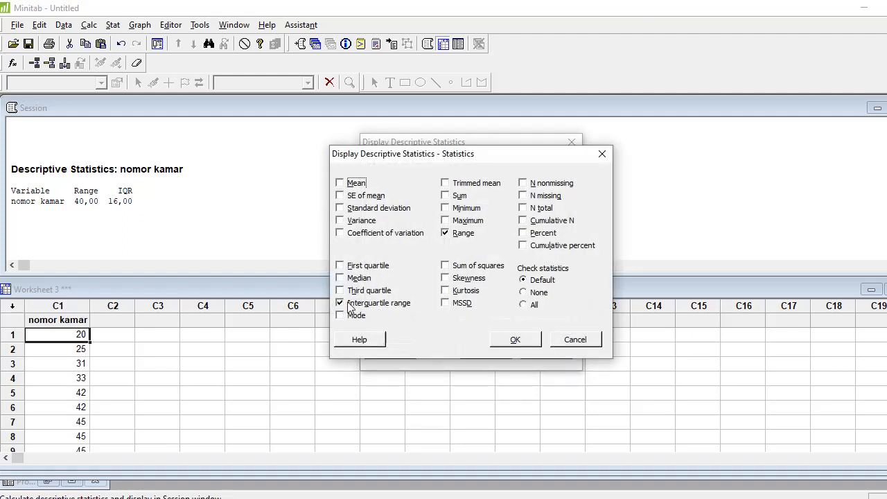
{"action": "left_click", "coordinate": [341, 304]}
{"action": "left_click", "coordinate": [445, 234]}
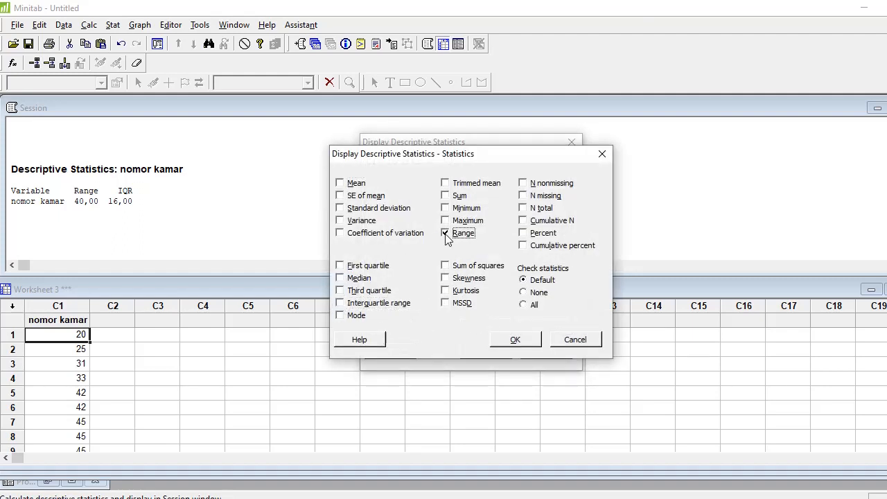
{"action": "left_click", "coordinate": [340, 183]}
{"action": "left_click", "coordinate": [506, 341]}
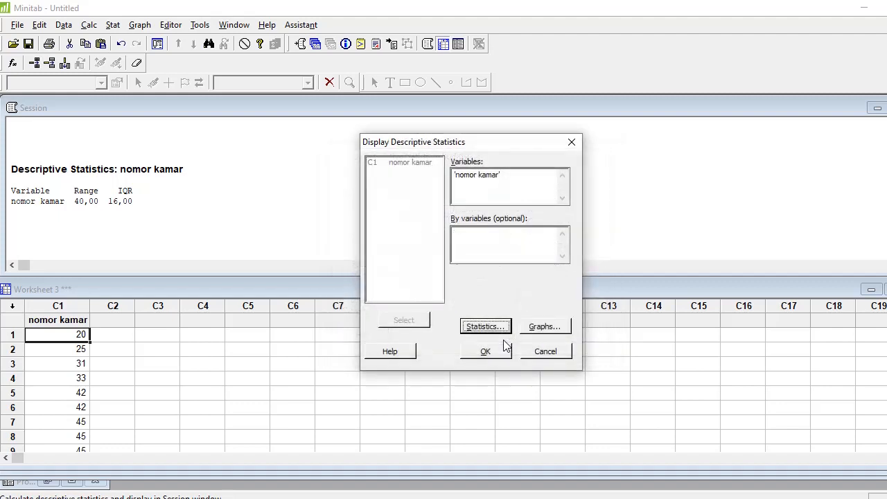
{"action": "left_click", "coordinate": [496, 352]}
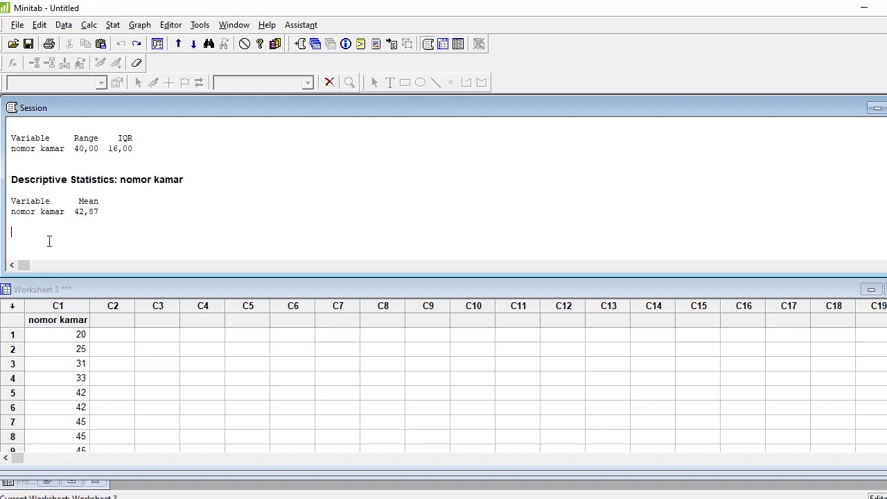
{"action": "left_click", "coordinate": [75, 337]}
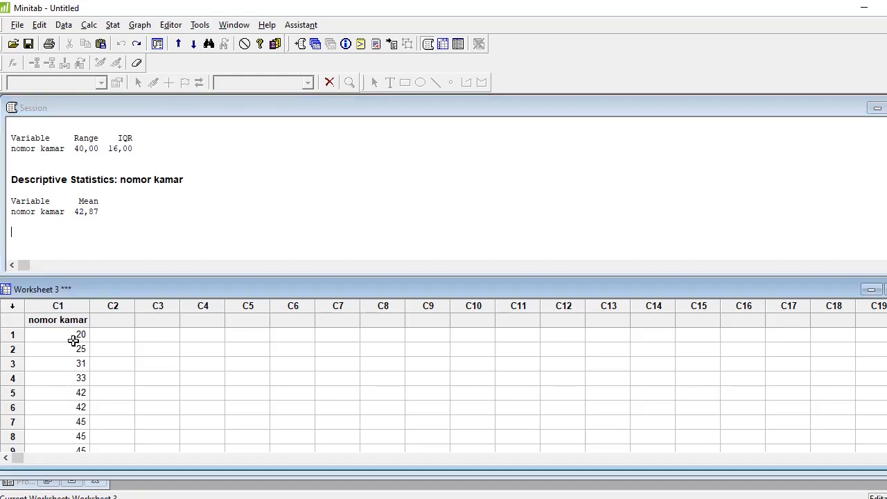
{"action": "left_click", "coordinate": [83, 361]}
{"action": "left_click", "coordinate": [82, 350]}
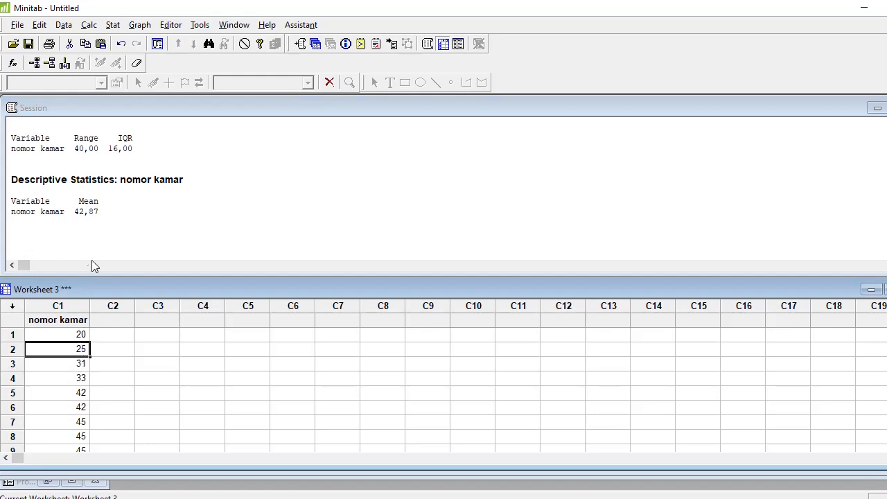
Name column C2 xi-rata and set it as the Calculator's result variable, clearing the old expression
{"action": "left_click", "coordinate": [109, 319]}
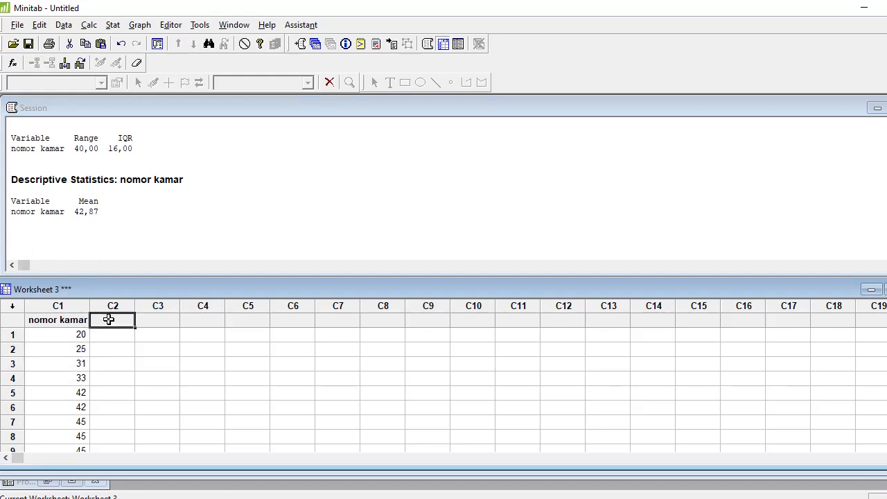
{"action": "type", "text": "xi-rata"}
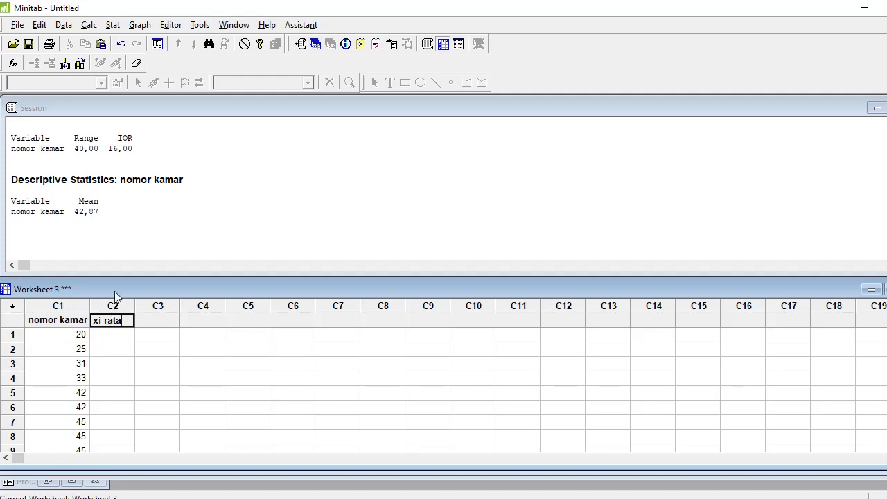
{"action": "left_click", "coordinate": [91, 24]}
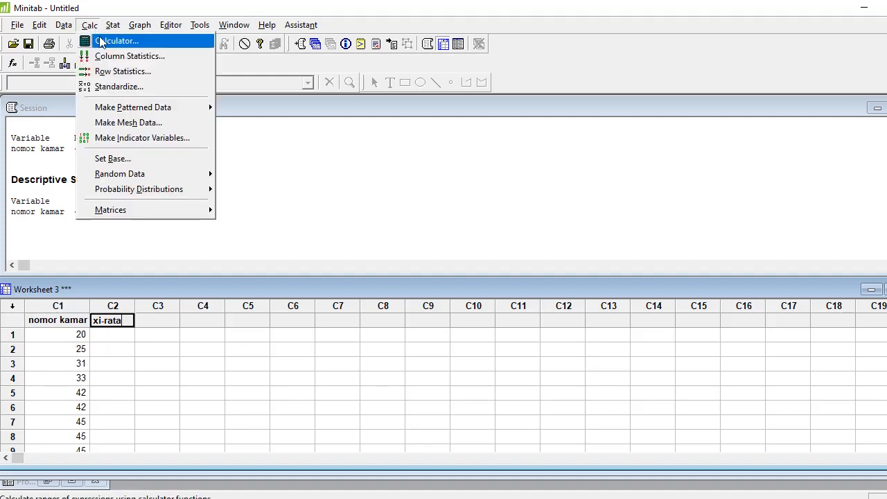
{"action": "left_click", "coordinate": [102, 41]}
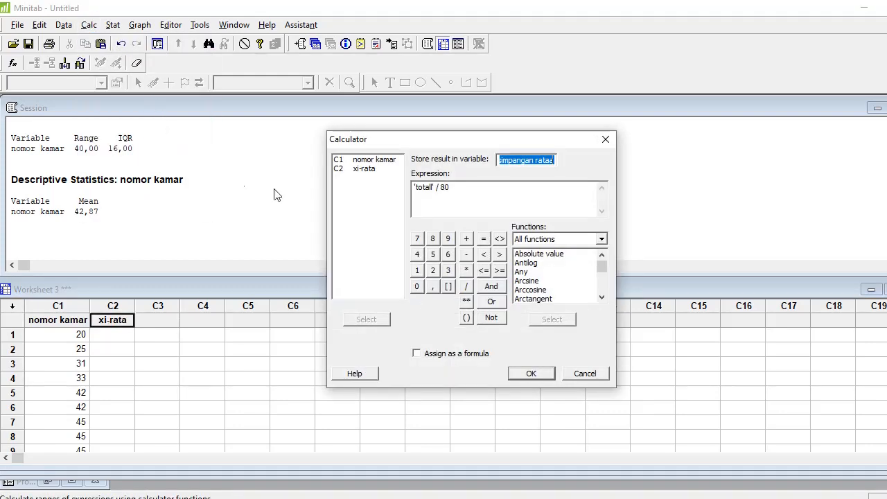
{"action": "double_click", "coordinate": [364, 169]}
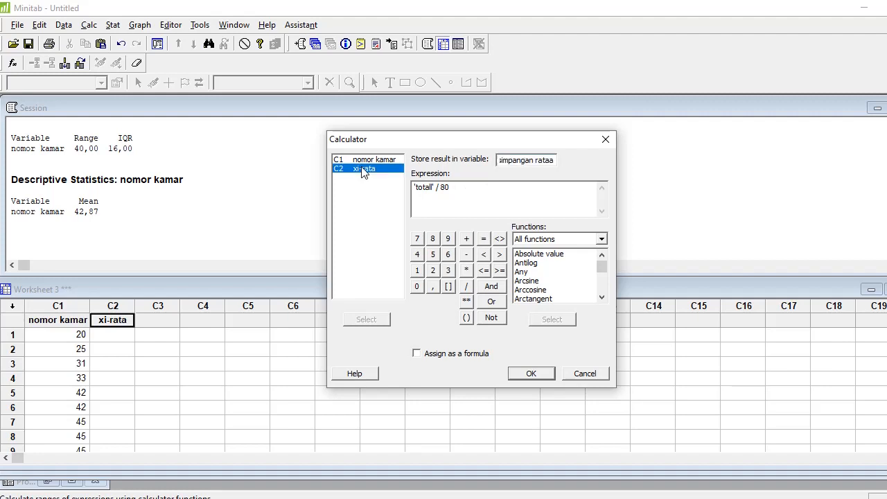
{"action": "key", "text": "BackSpace"}
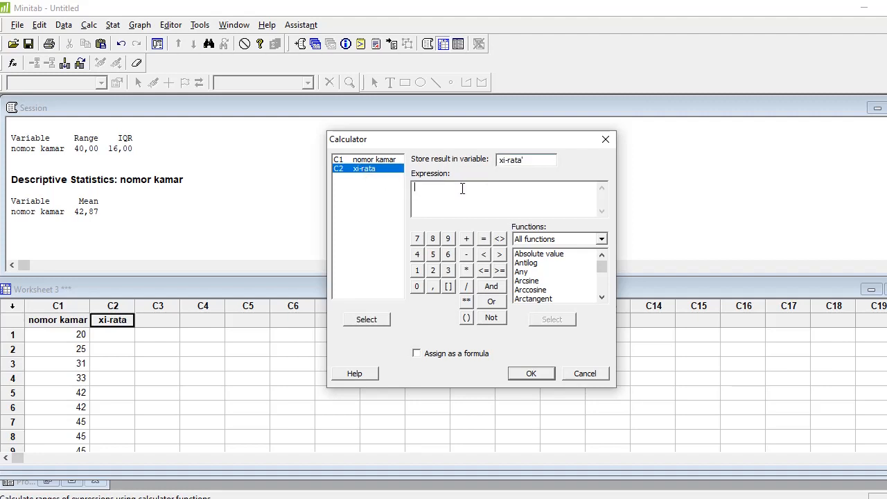
Calculate the absolute deviations with the expression ABS('nomor kamar'-42,87) and review the xi-rata column
{"action": "double_click", "coordinate": [555, 256]}
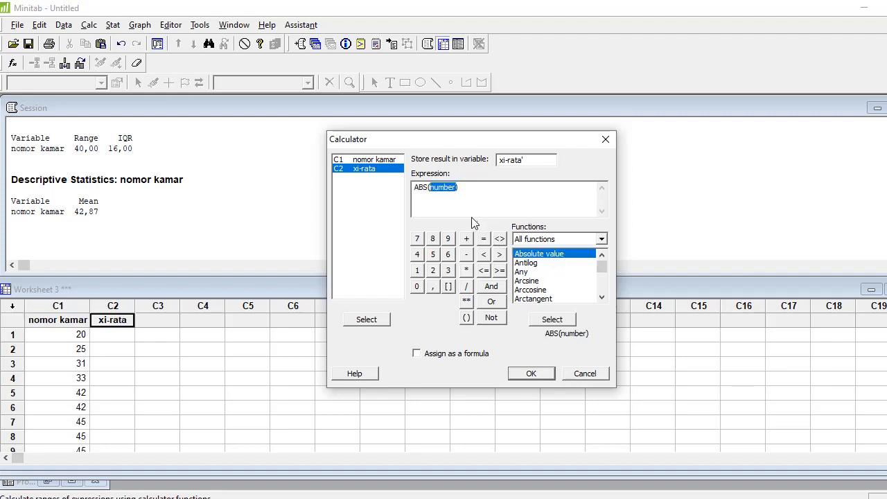
{"action": "double_click", "coordinate": [376, 161]}
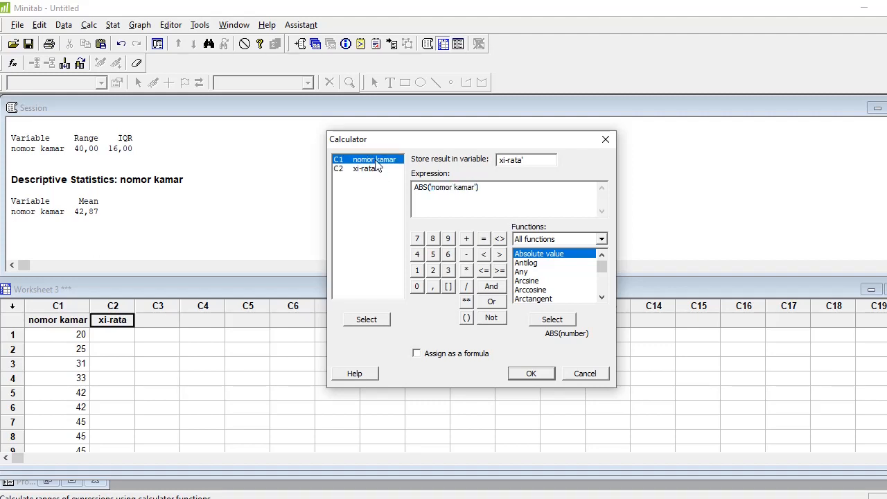
{"action": "type", "text": "-42.87"}
{"action": "left_click", "coordinate": [531, 373]}
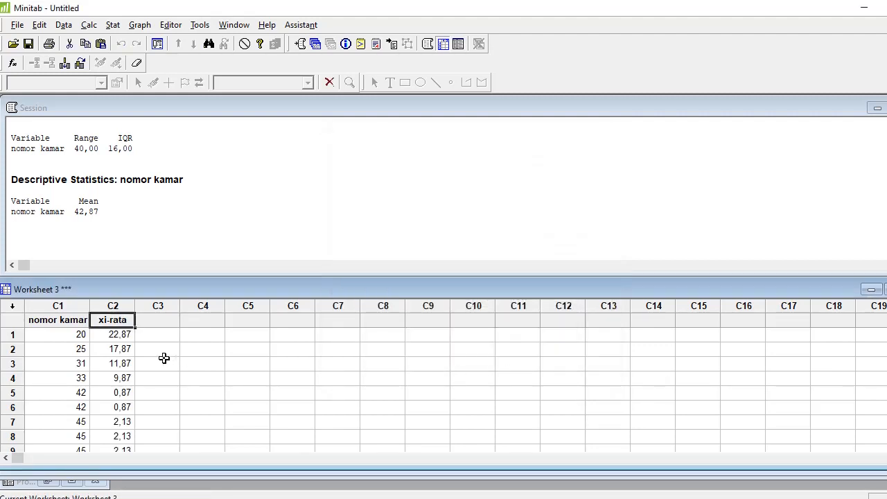
{"action": "scroll", "coordinate": [127, 360], "scroll_direction": "down", "scroll_amount": 1}
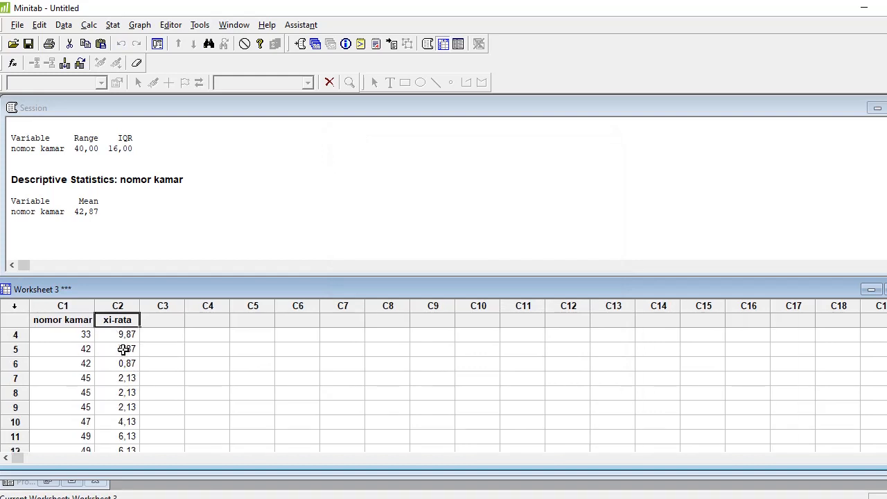
{"action": "scroll", "coordinate": [123, 348], "scroll_direction": "up", "scroll_amount": 1}
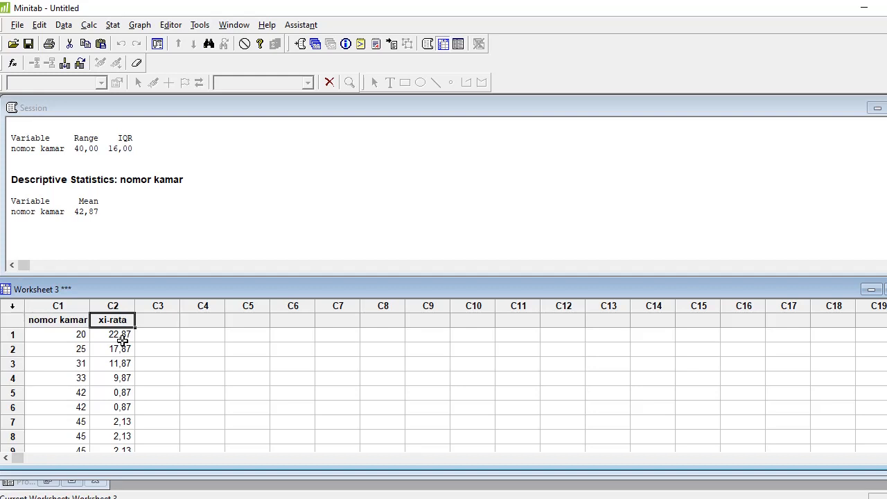
Name column C3 total
{"action": "left_click", "coordinate": [142, 321]}
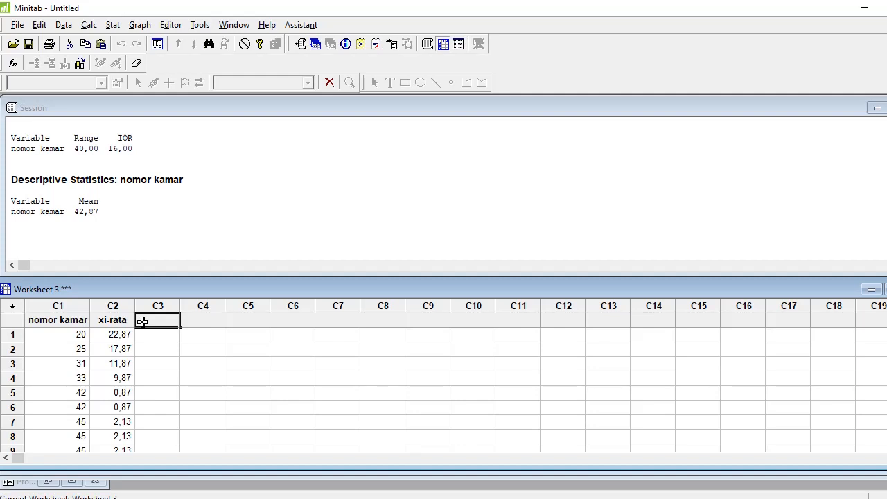
{"action": "type", "text": "total"}
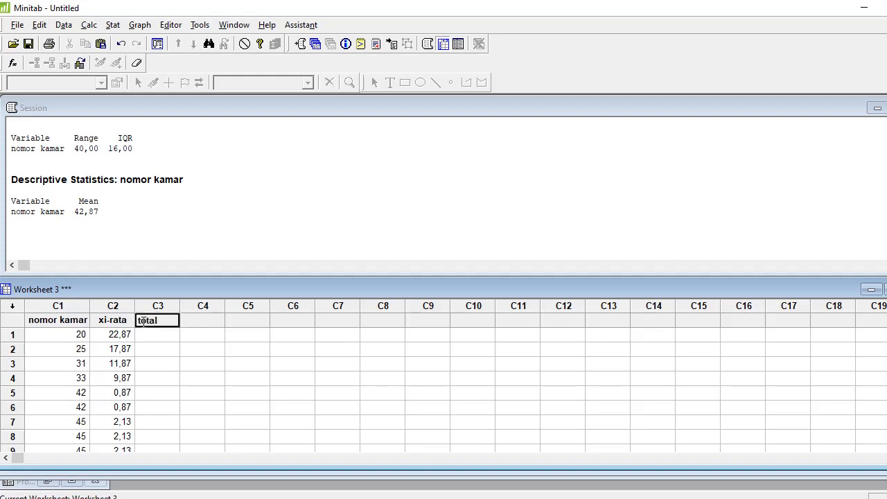
Set total as the Calculator's result variable and clear the old expression
{"action": "key", "text": "Return"}
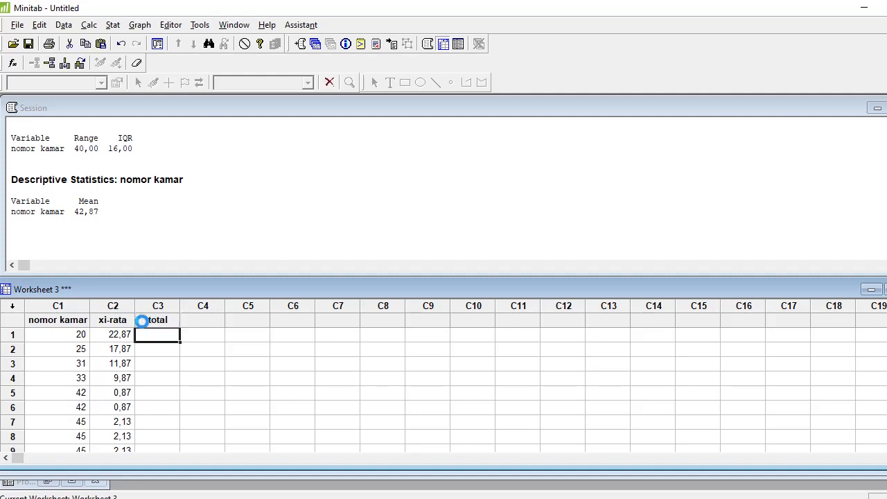
{"action": "left_click", "coordinate": [89, 26]}
{"action": "mouse_move", "coordinate": [112, 25]}
{"action": "mouse_move", "coordinate": [127, 43]}
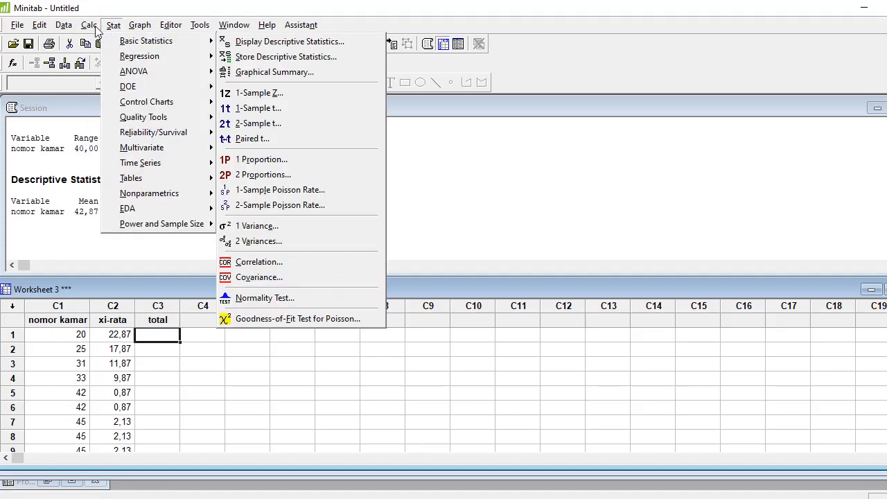
{"action": "left_click", "coordinate": [104, 40]}
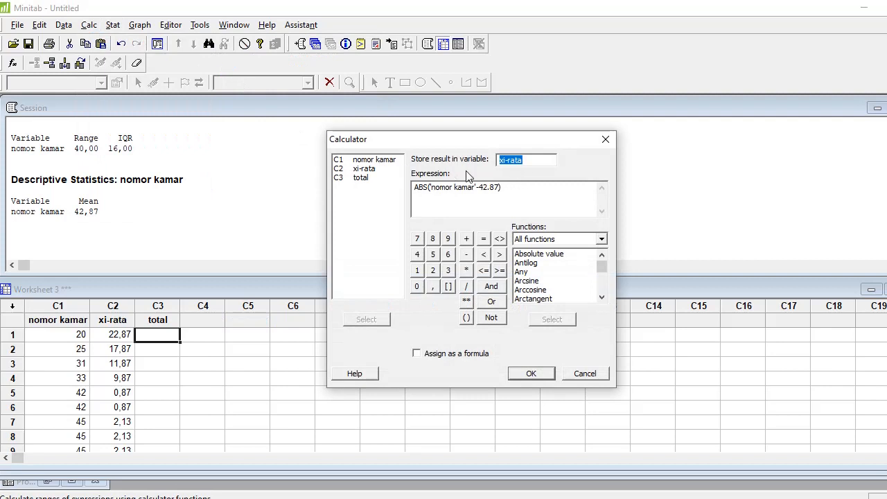
{"action": "double_click", "coordinate": [377, 179]}
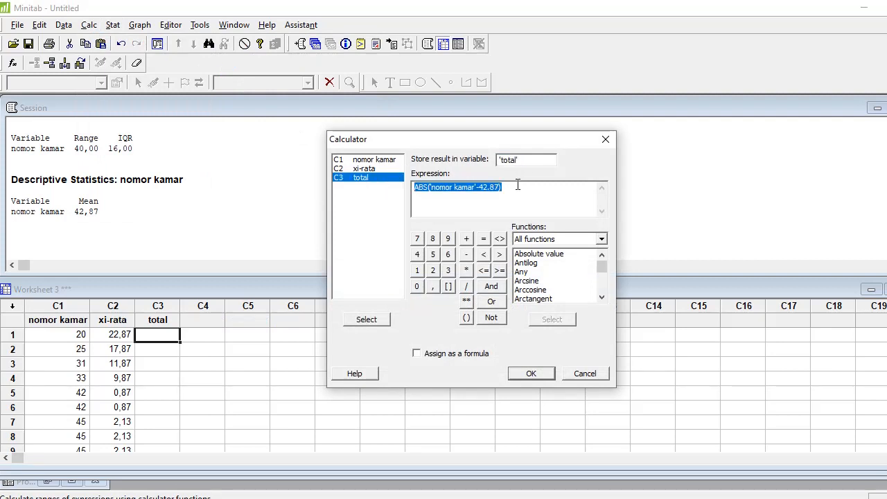
{"action": "key", "text": "Delete"}
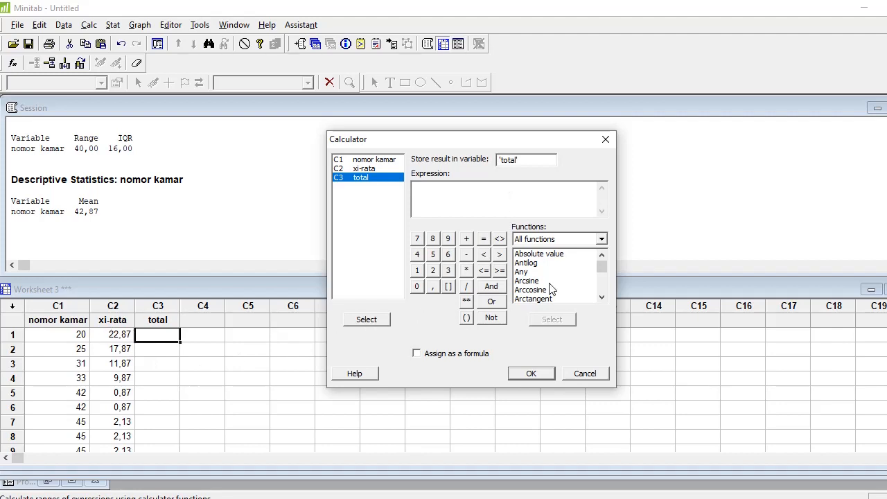
Calculate the total of the absolute deviations with the expression SUM('xi-rata')
{"action": "scroll", "coordinate": [553, 288], "scroll_direction": "down", "scroll_amount": 8}
{"action": "scroll", "coordinate": [552, 289], "scroll_direction": "down", "scroll_amount": 5}
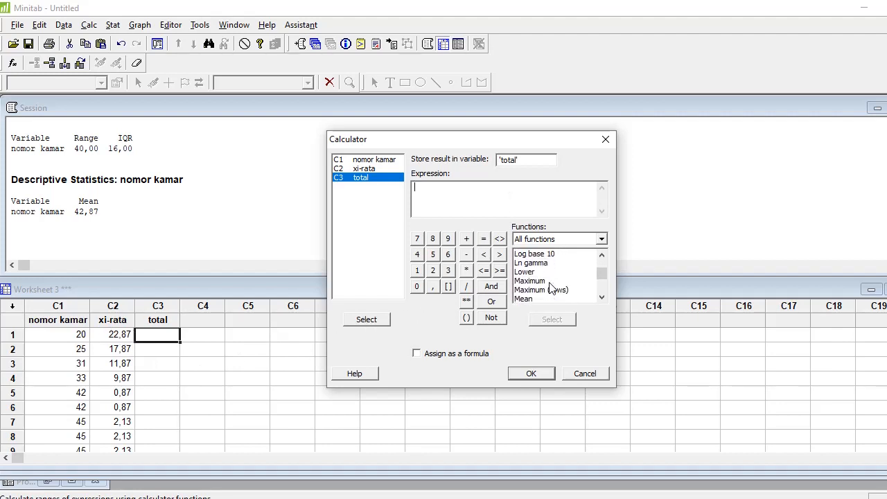
{"action": "scroll", "coordinate": [553, 288], "scroll_direction": "down", "scroll_amount": 6}
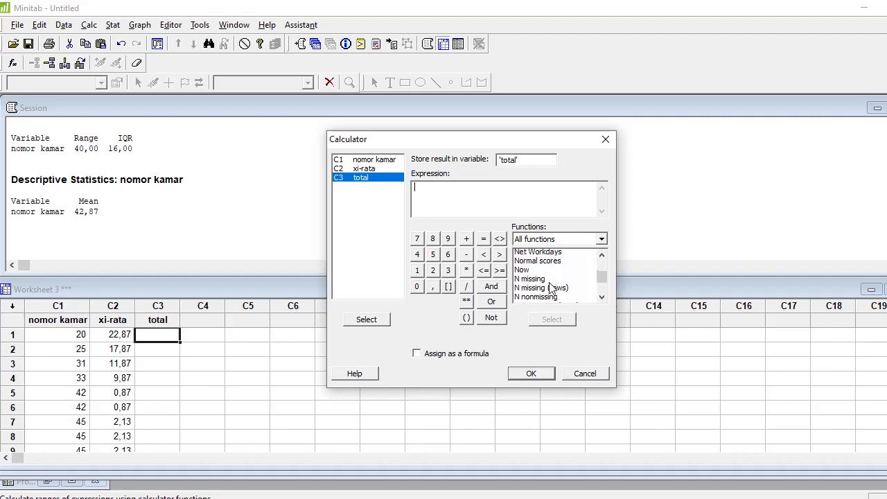
{"action": "scroll", "coordinate": [553, 289], "scroll_direction": "down", "scroll_amount": 6}
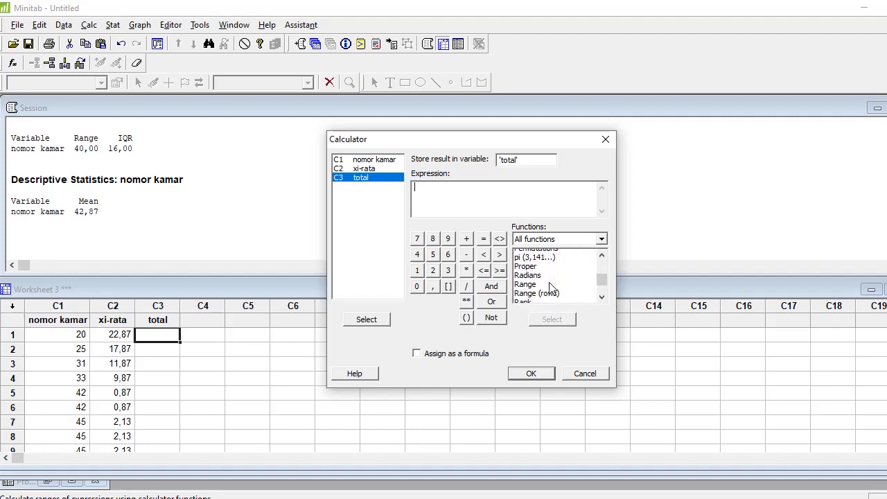
{"action": "scroll", "coordinate": [552, 288], "scroll_direction": "down", "scroll_amount": 4}
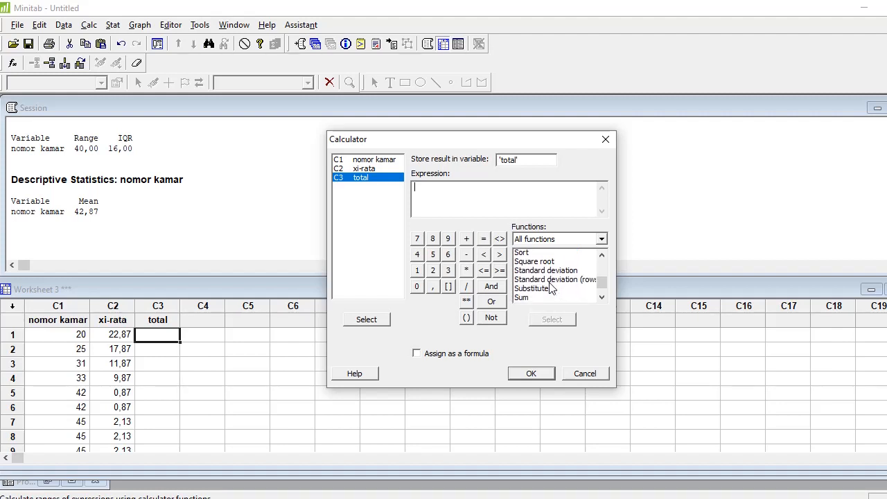
{"action": "left_click", "coordinate": [544, 255]}
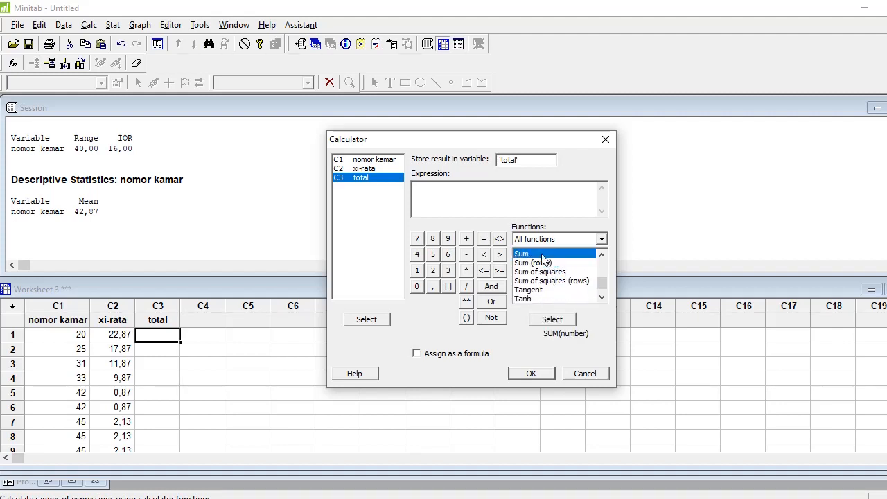
{"action": "double_click", "coordinate": [544, 257]}
{"action": "double_click", "coordinate": [367, 171]}
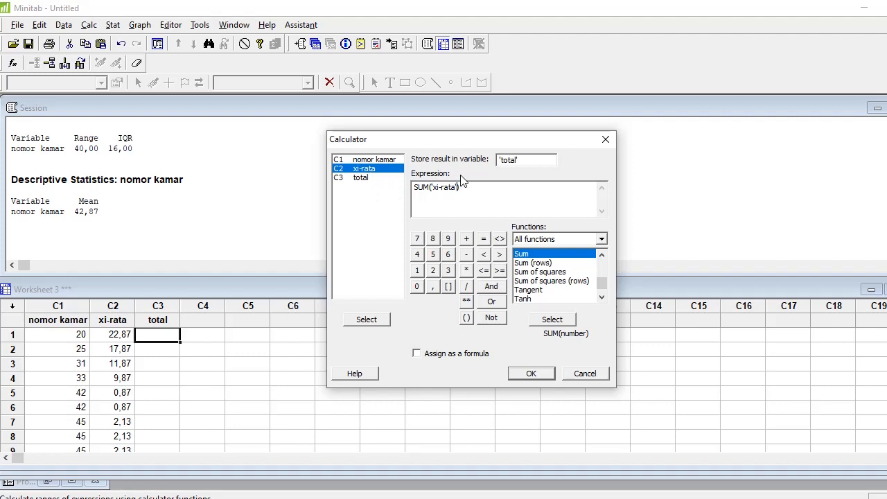
{"action": "left_click", "coordinate": [532, 375]}
Name column C4 simpangan rata
{"action": "left_click", "coordinate": [209, 330]}
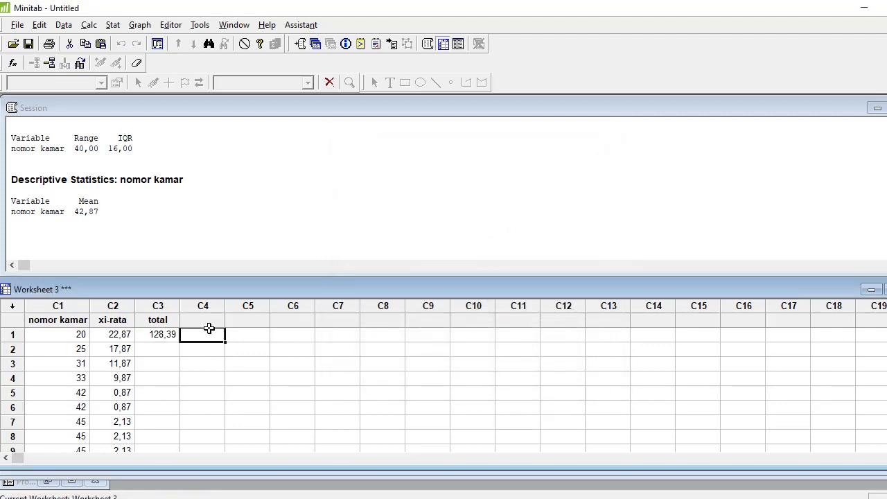
{"action": "left_click", "coordinate": [210, 320]}
{"action": "type", "text": "simoa"}
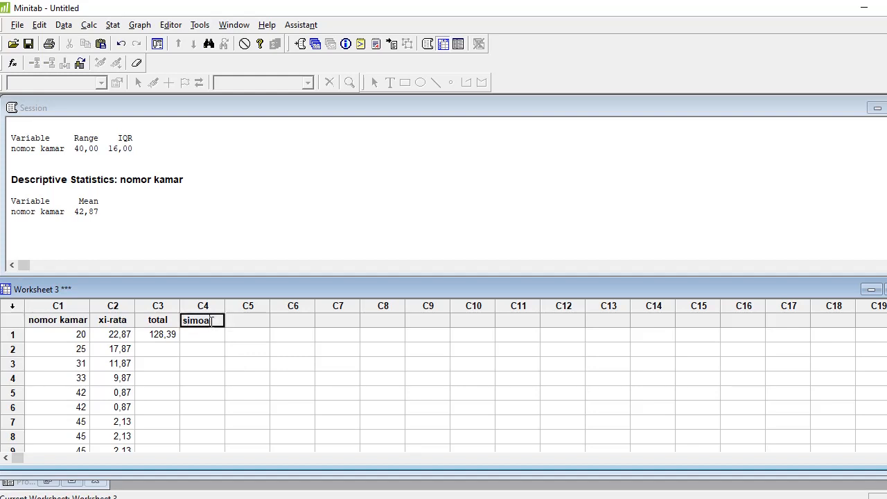
{"action": "type", "text": "nga"}
{"action": "key", "text": "BackSpace"}
{"action": "key", "text": "BackSpace"}
{"action": "type", "text": "panga"}
{"action": "key", "text": "Return"}
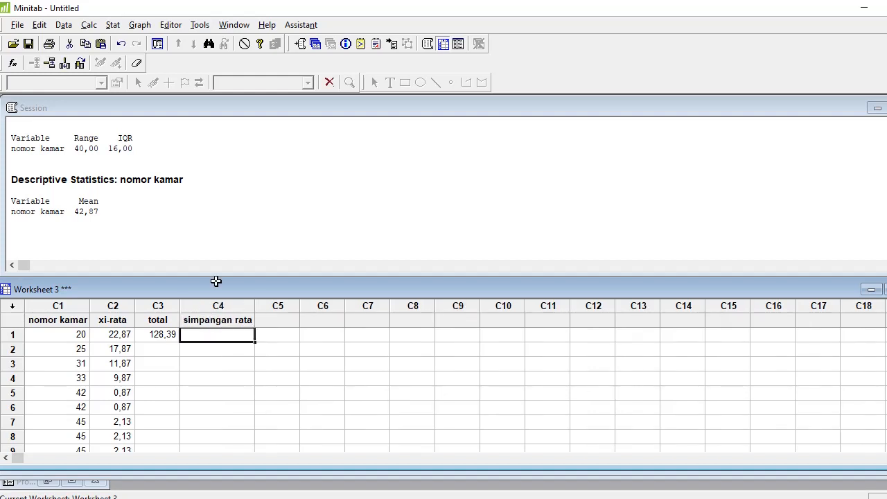
Open the Calculator and clear its SUM('xi-rata') expression
{"action": "left_click", "coordinate": [91, 24]}
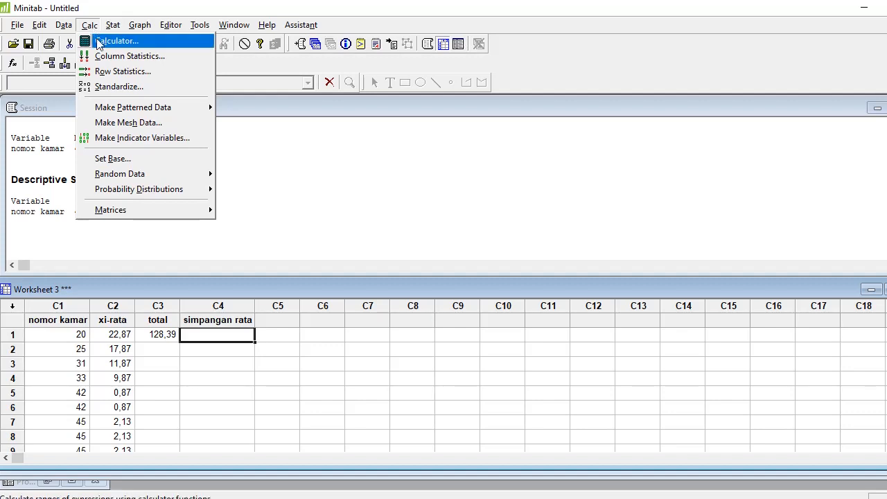
{"action": "left_click", "coordinate": [99, 41]}
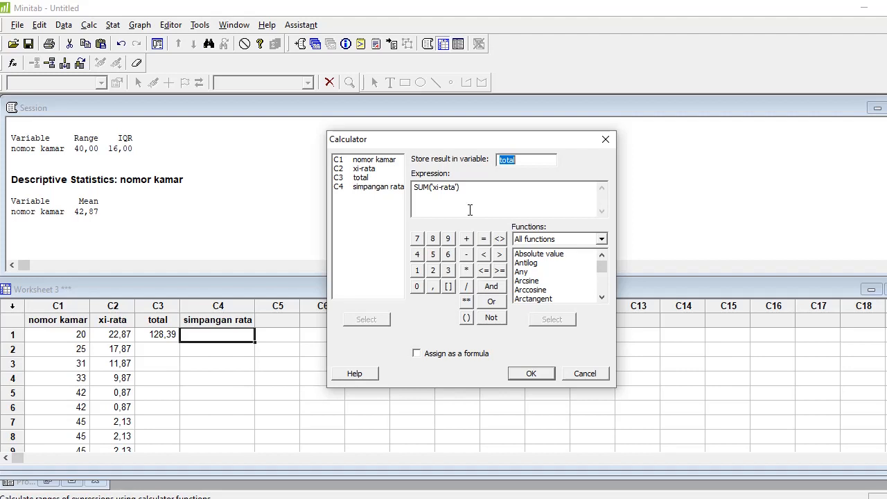
{"action": "left_click_drag", "start_coordinate": [466, 194], "coordinate": [407, 198]}
{"action": "key", "text": "BackSpace"}
{"action": "double_click", "coordinate": [372, 187]}
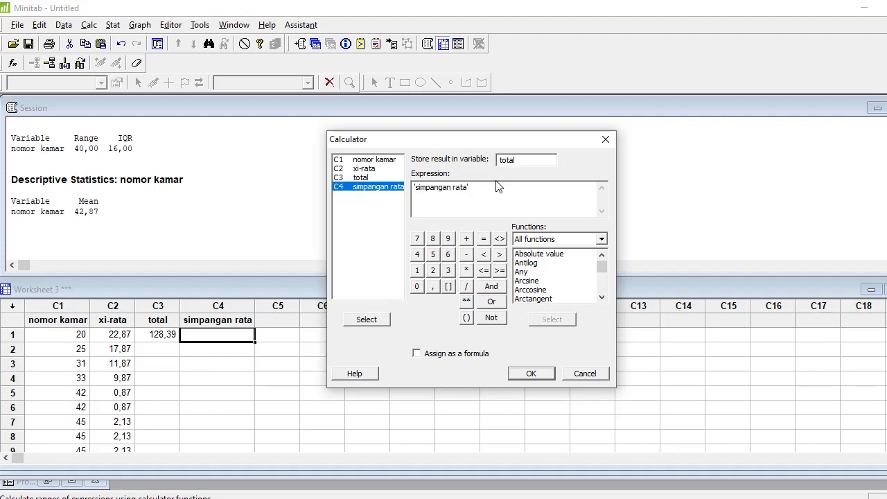
{"action": "left_click_drag", "start_coordinate": [487, 187], "coordinate": [386, 191]}
{"action": "key", "text": "BackSpace"}
Replace the Calculator's result variable with simpangan rata
{"action": "left_click", "coordinate": [529, 159]}
{"action": "key", "text": "BackSpace"}
{"action": "key", "text": "BackSpace"}
{"action": "key", "text": "BackSpace"}
{"action": "key", "text": "BackSpace"}
{"action": "key", "text": "BackSpace"}
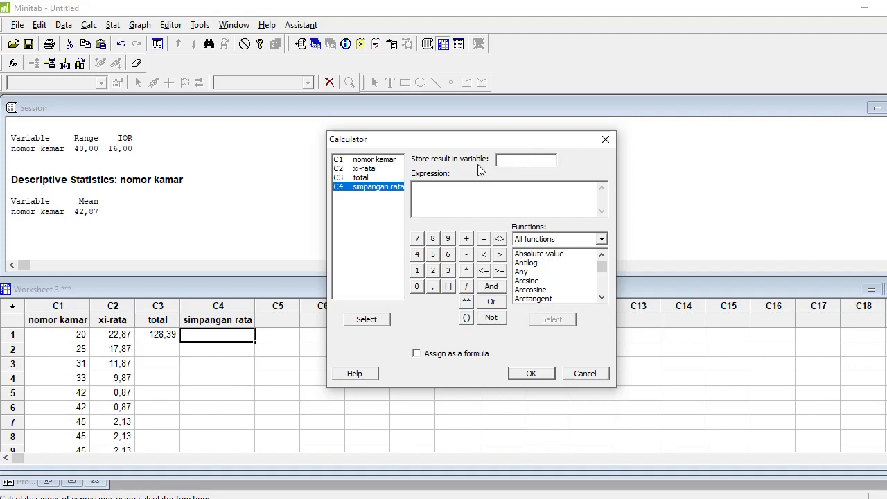
{"action": "double_click", "coordinate": [382, 191]}
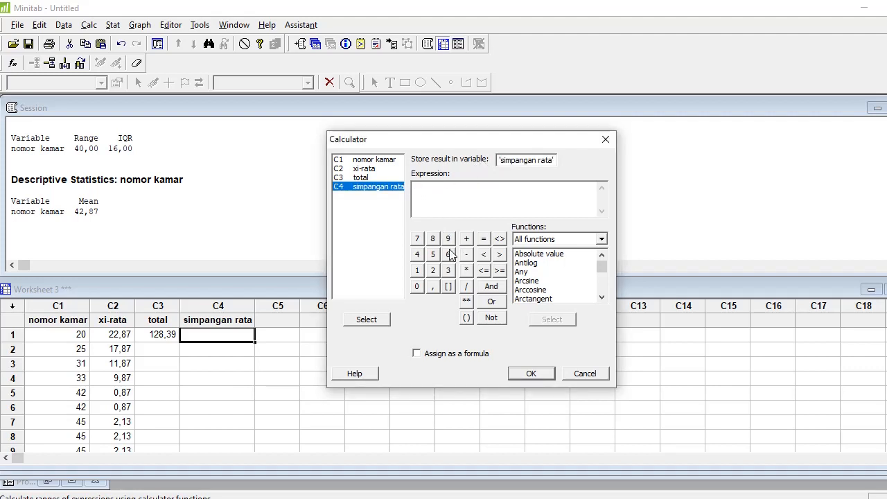
Calculate the mean deviation by dividing 'total' by the number of nomor kamar observations
{"action": "double_click", "coordinate": [371, 178]}
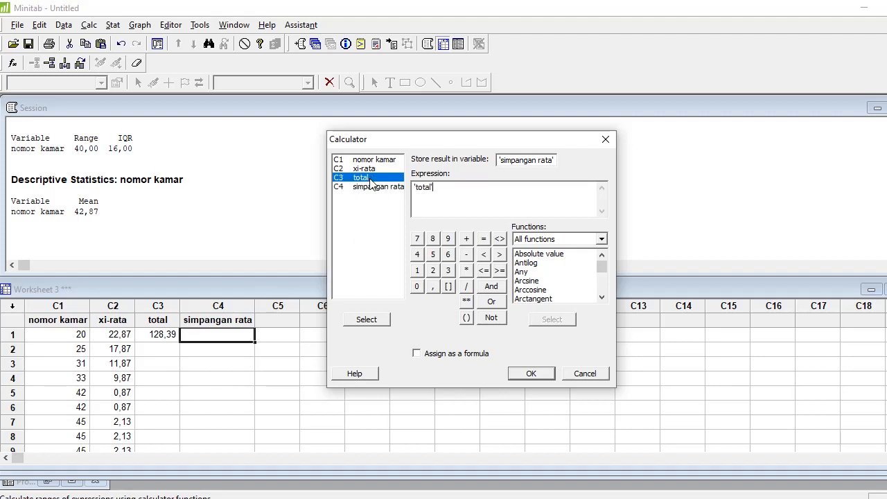
{"action": "left_click", "coordinate": [466, 287]}
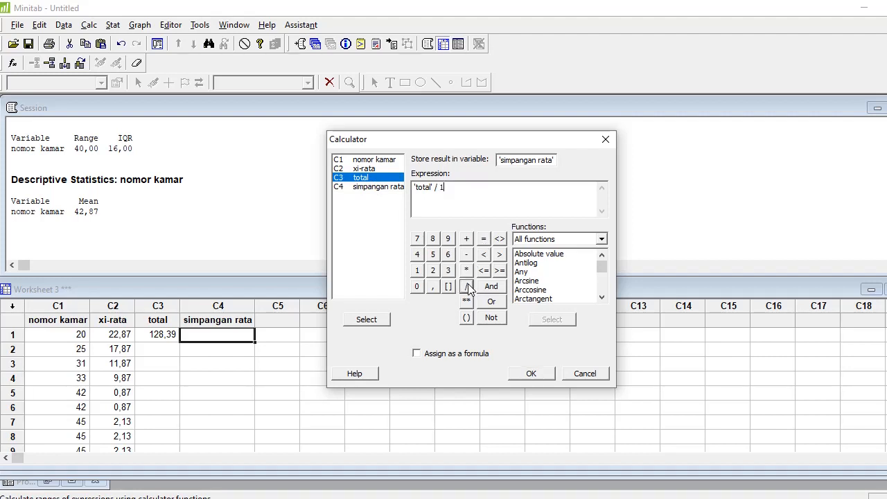
{"action": "left_click", "coordinate": [531, 374]}
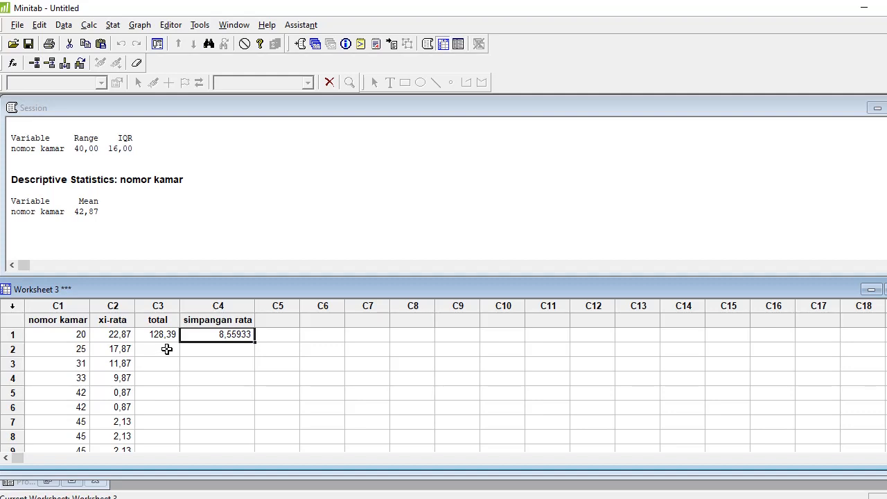
Switch to Book3 in Excel and examine the scores in column A and the nilai ujian class intervals in the frequency table
{"action": "left_click", "coordinate": [333, 324]}
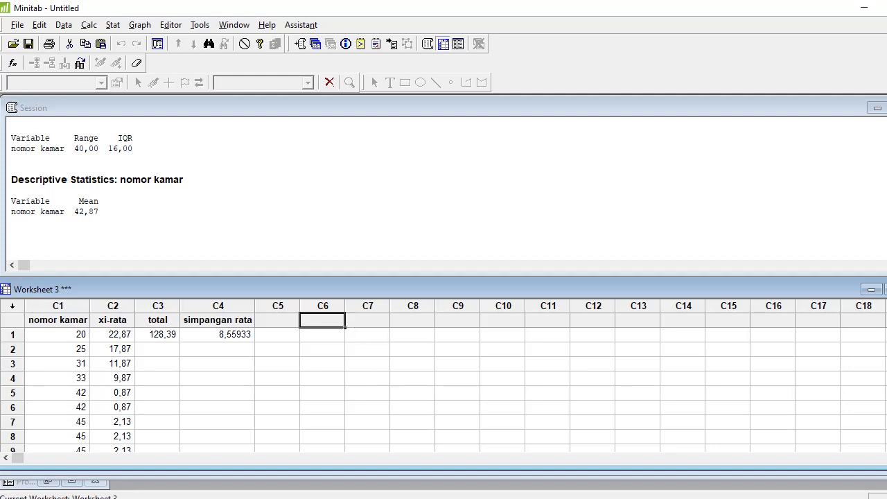
{"action": "key", "text": "alt+Tab"}
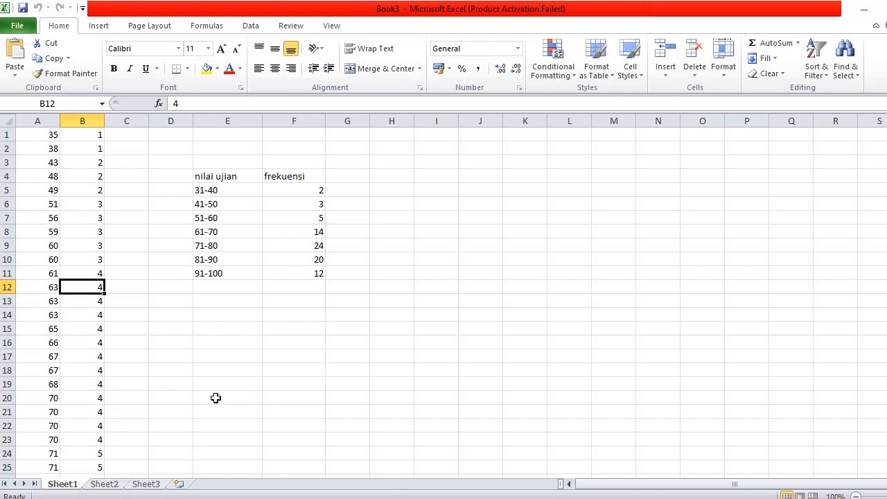
{"action": "left_click", "coordinate": [52, 135]}
{"action": "left_click", "coordinate": [54, 148]}
{"action": "scroll", "coordinate": [57, 208], "scroll_direction": "down", "scroll_amount": 19}
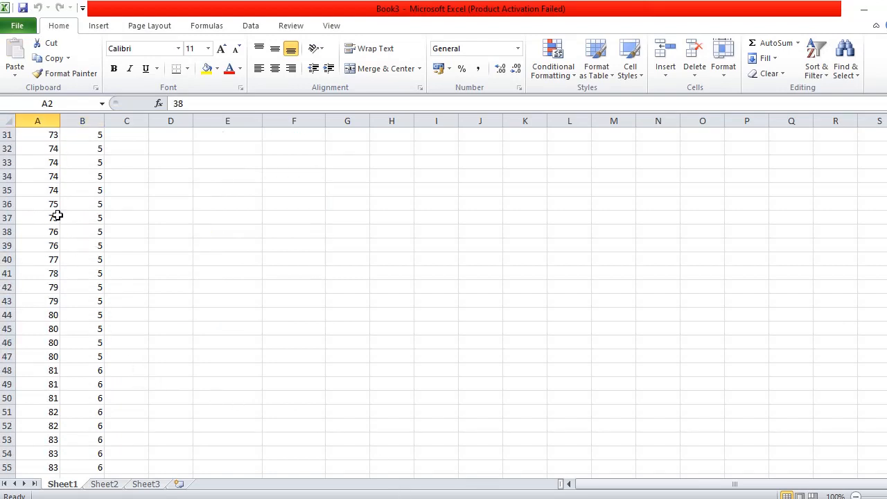
{"action": "scroll", "coordinate": [56, 217], "scroll_direction": "down", "scroll_amount": 4}
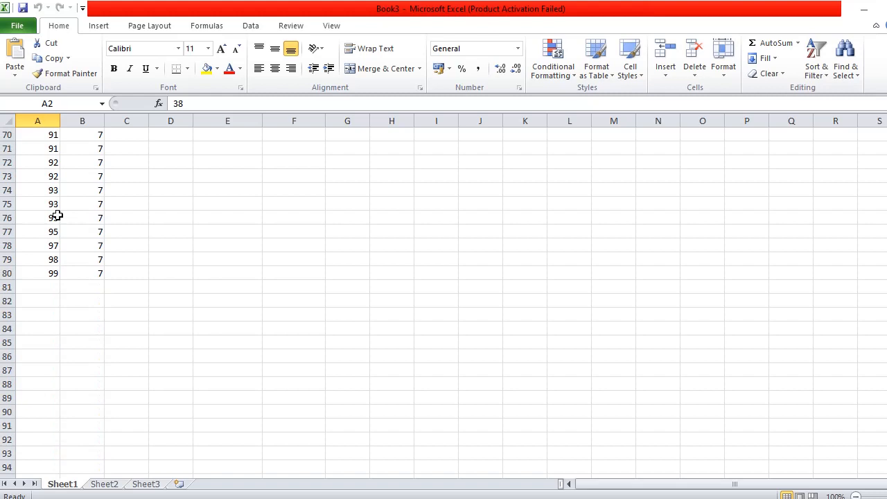
{"action": "left_click", "coordinate": [55, 273]}
{"action": "scroll", "coordinate": [104, 272], "scroll_direction": "up", "scroll_amount": 20}
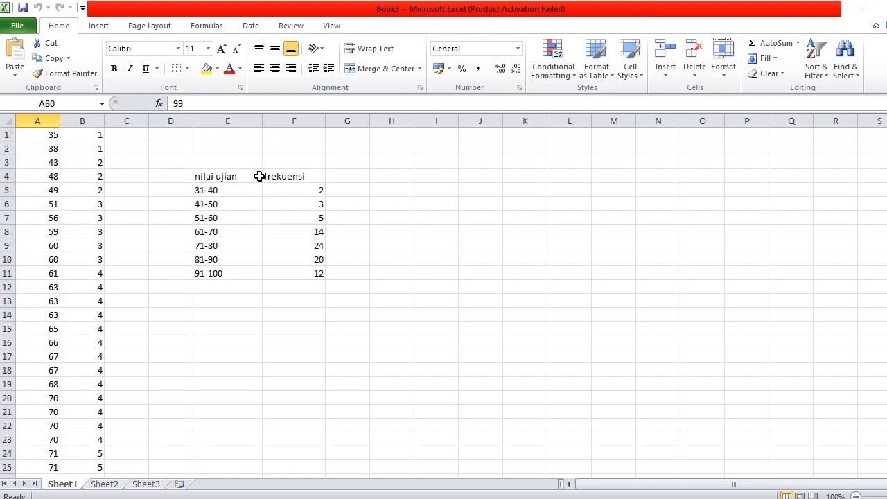
{"action": "left_click", "coordinate": [214, 274]}
{"action": "left_click", "coordinate": [213, 260]}
{"action": "left_click", "coordinate": [209, 245]}
{"action": "left_click", "coordinate": [206, 232]}
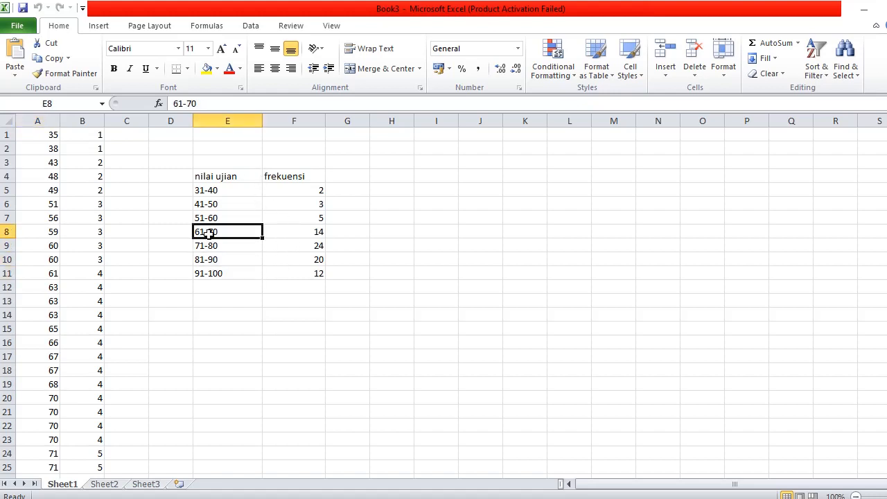
{"action": "left_click", "coordinate": [207, 218]}
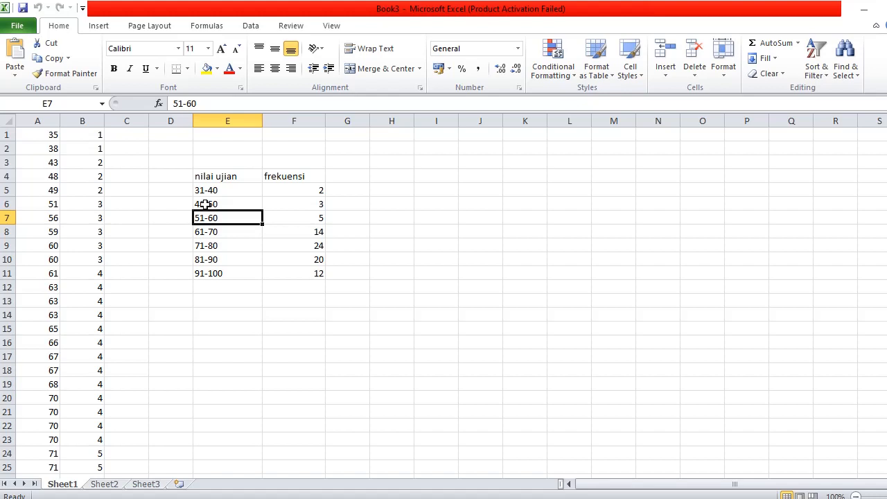
{"action": "left_click", "coordinate": [44, 136]}
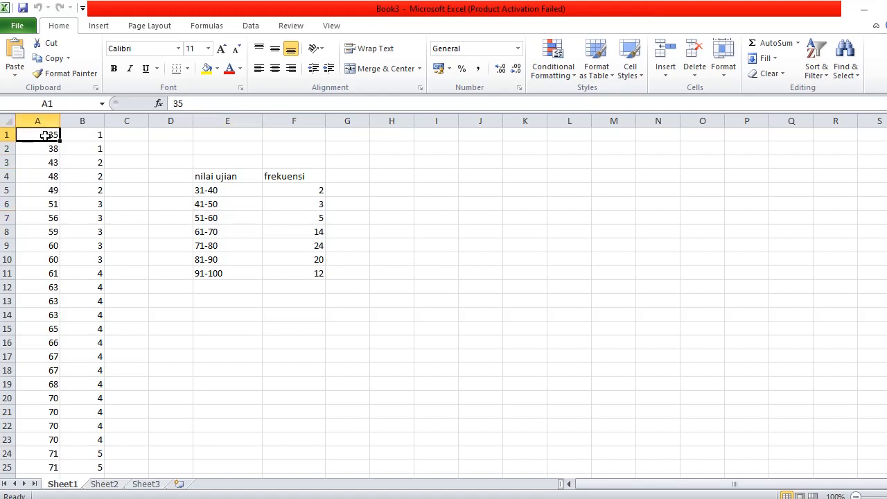
{"action": "left_click_drag", "start_coordinate": [45, 136], "coordinate": [66, 213]}
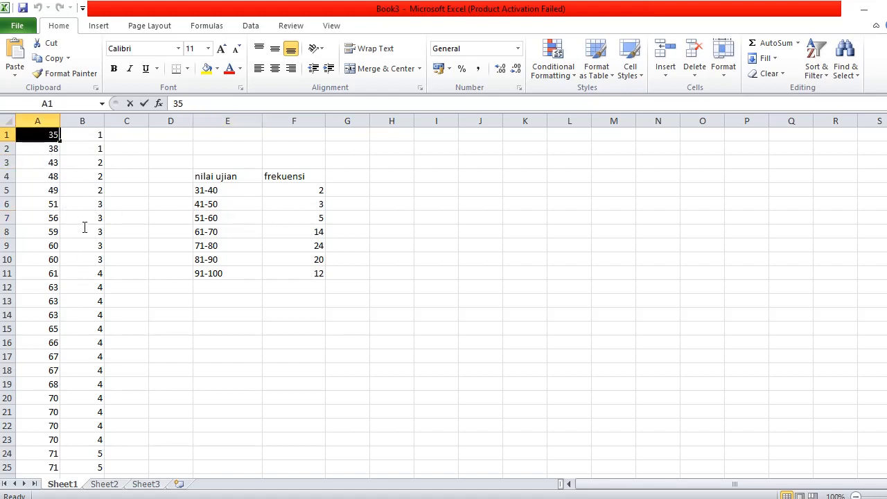
{"action": "left_click", "coordinate": [223, 167]}
{"action": "left_click", "coordinate": [20, 146]}
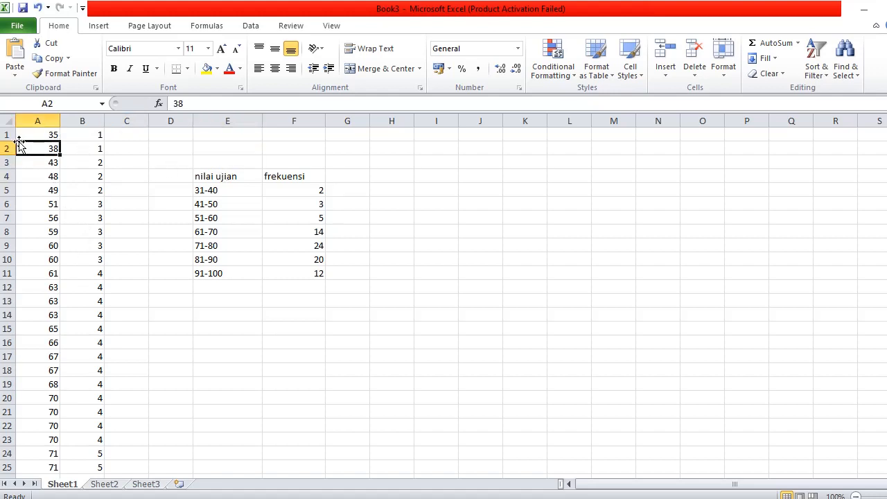
Copy the scores and class numbers in A1:B80 and switch back to Minitab
{"action": "left_click", "coordinate": [25, 135]}
{"action": "left_click_drag", "start_coordinate": [25, 135], "coordinate": [72, 455]}
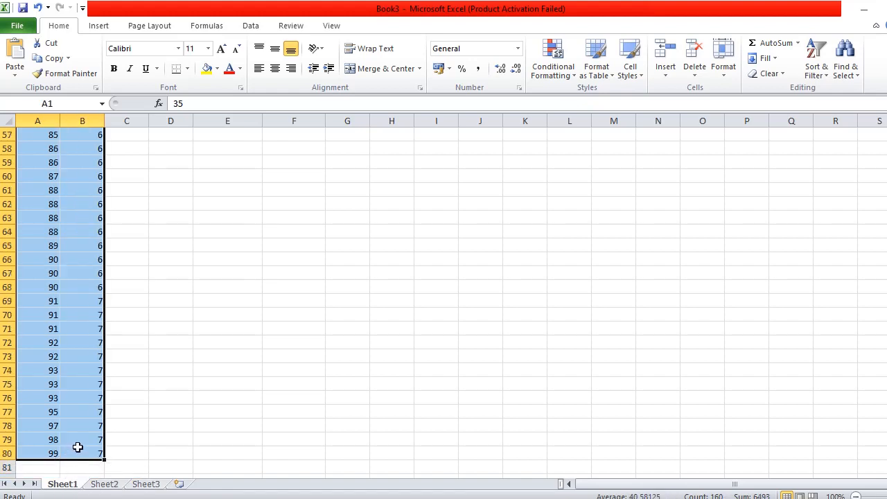
{"action": "key", "text": "ctrl+c"}
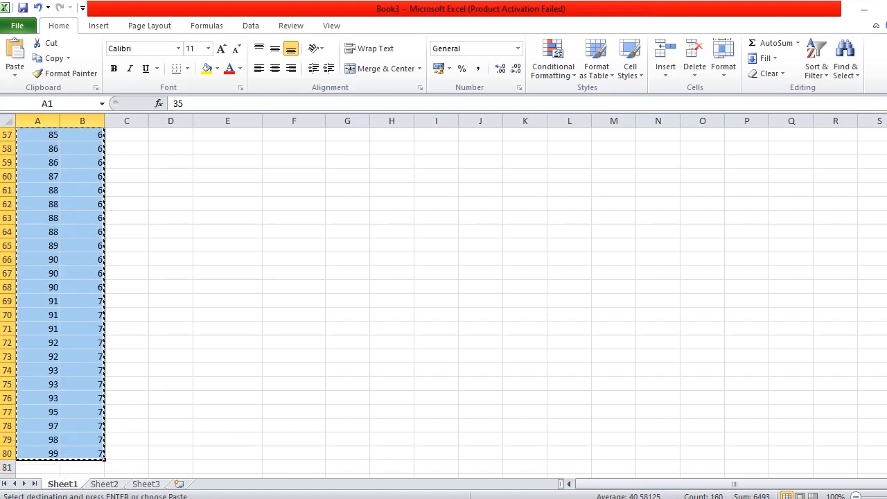
{"action": "key", "text": "alt+Tab"}
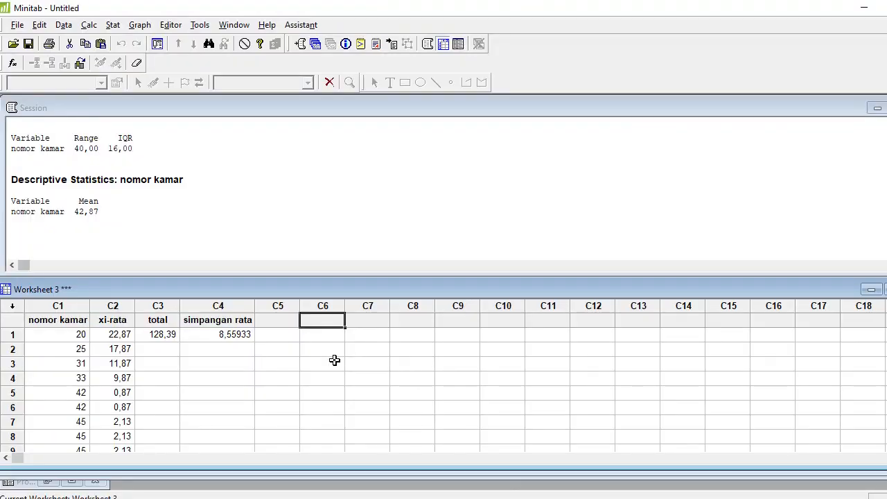
Paste the copied scores and class numbers into C6 and C7 starting at row 1, and name the columns nilai and kelas
{"action": "left_click", "coordinate": [323, 336]}
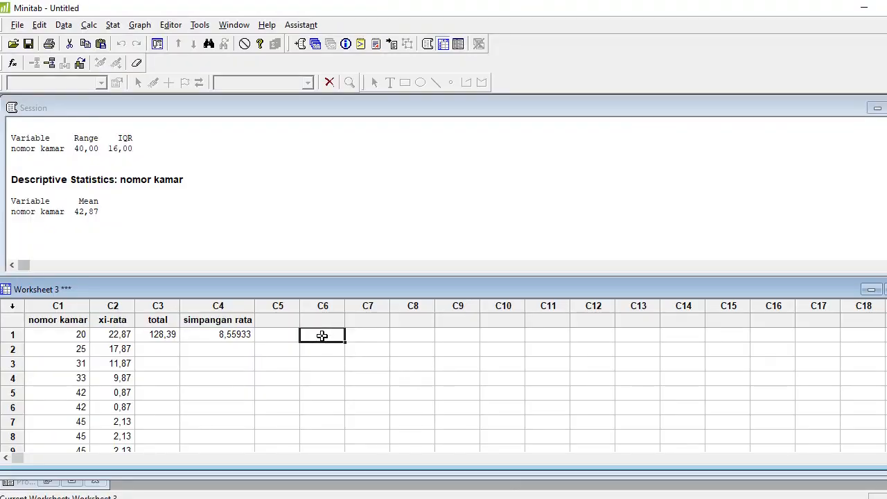
{"action": "key", "text": "ctrl+v"}
{"action": "left_click", "coordinate": [327, 319]}
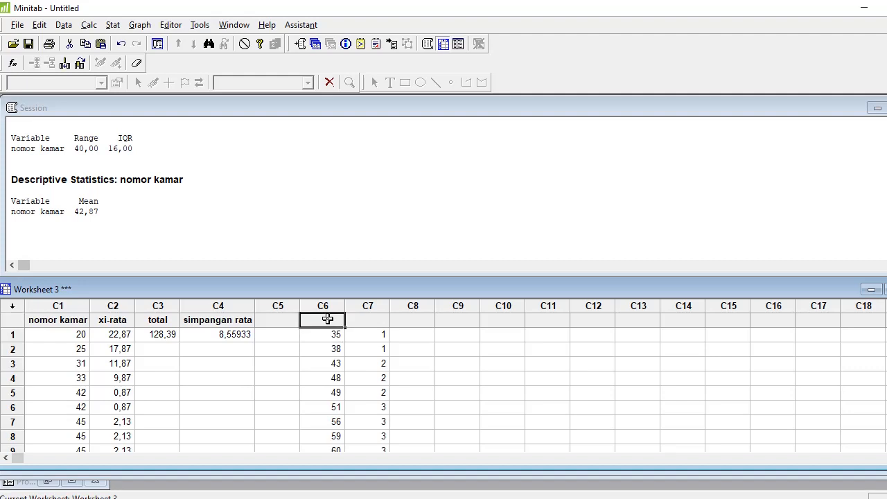
{"action": "type", "text": "nilai"}
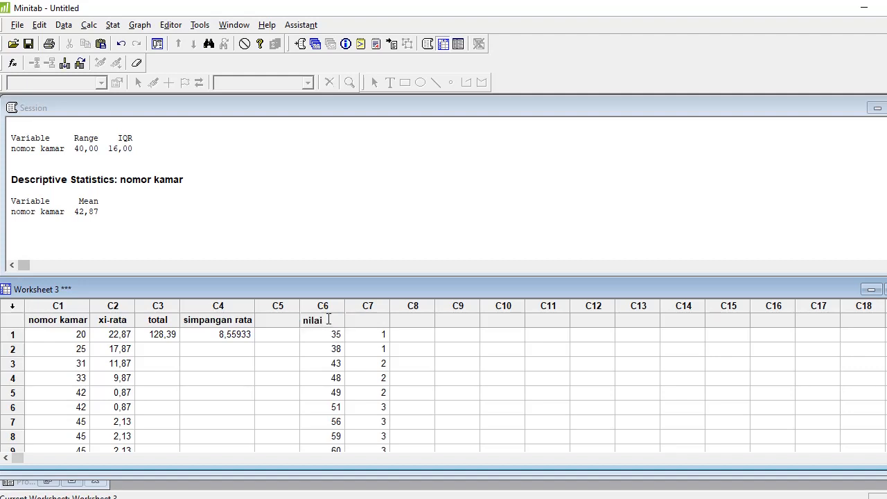
{"action": "key", "text": "Tab"}
{"action": "type", "text": "kelas"}
{"action": "left_click", "coordinate": [408, 323]}
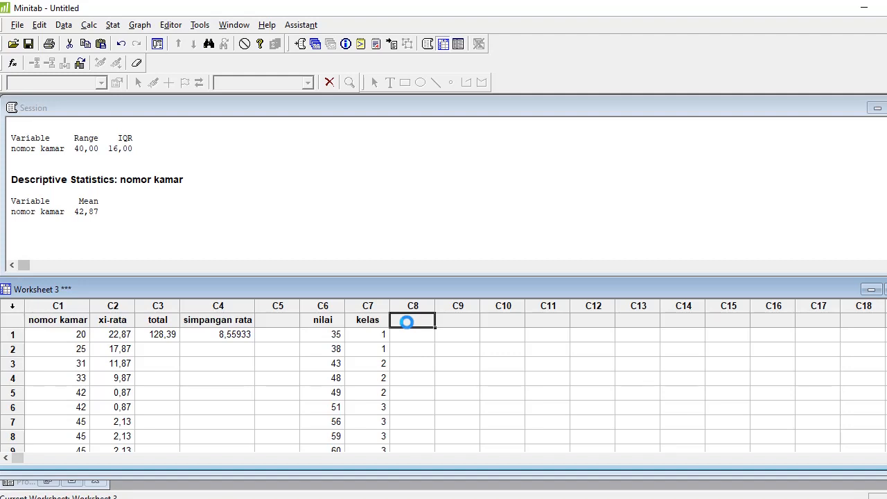
Set up Display Descriptive Statistics for kelas with only range and interquartile range selected, leaving out the mean
{"action": "left_click", "coordinate": [111, 26]}
{"action": "mouse_move", "coordinate": [122, 41]}
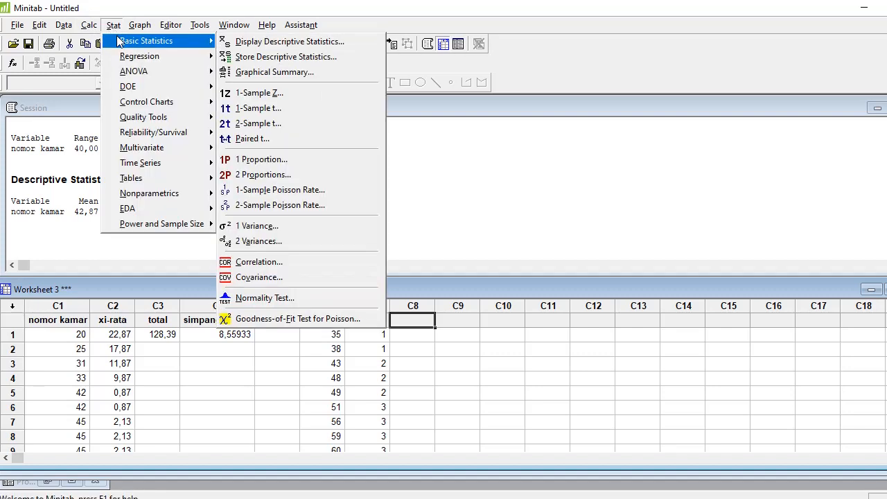
{"action": "left_click", "coordinate": [258, 42]}
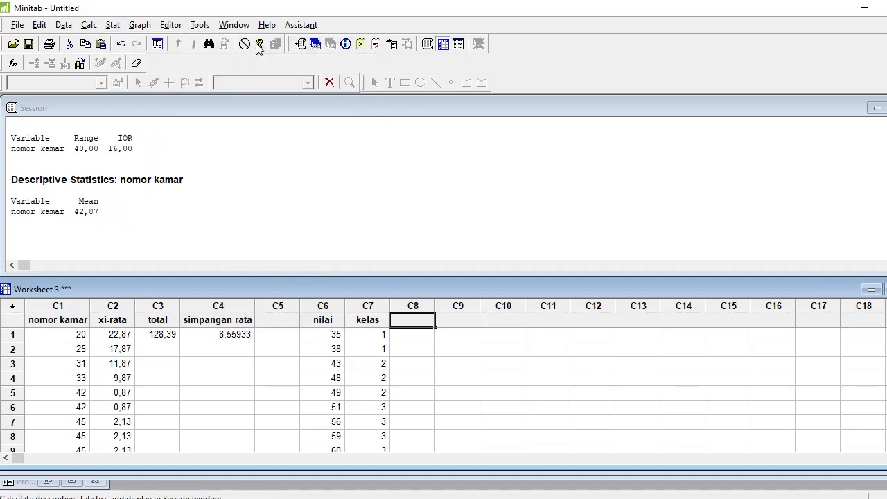
{"action": "left_click", "coordinate": [392, 289]}
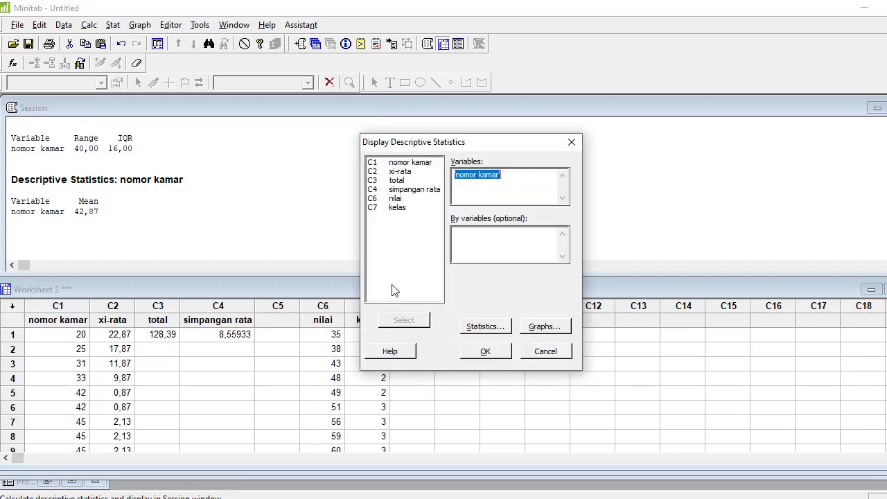
{"action": "double_click", "coordinate": [401, 208]}
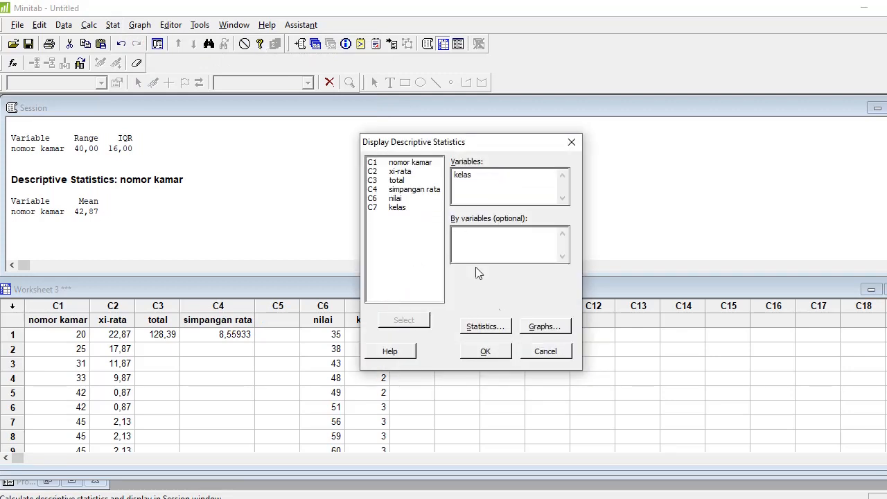
{"action": "left_click", "coordinate": [500, 325]}
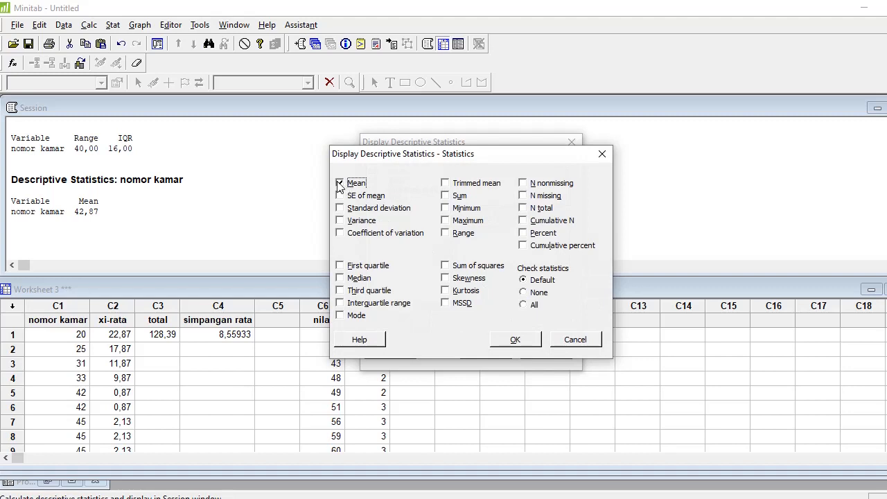
{"action": "left_click", "coordinate": [340, 183]}
{"action": "left_click", "coordinate": [446, 233]}
{"action": "left_click", "coordinate": [339, 303]}
{"action": "left_click", "coordinate": [511, 343]}
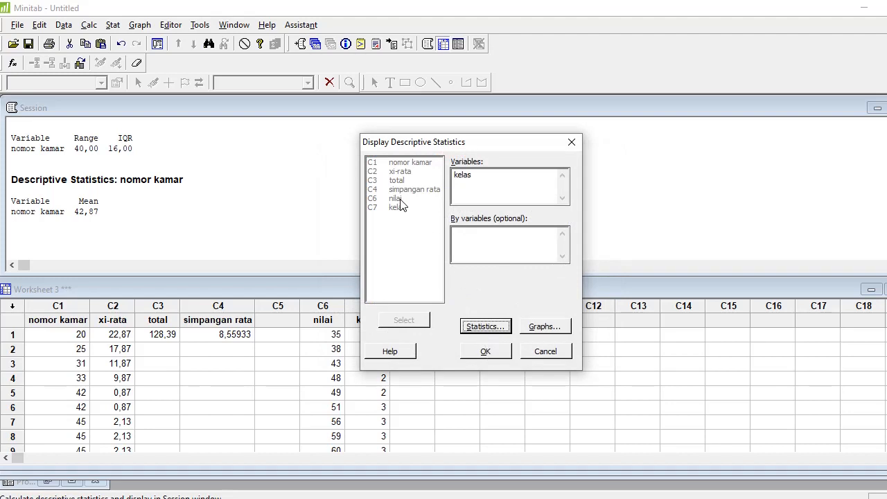
Replace kelas with nilai as the analysed variable and run the descriptive statistics
{"action": "left_click", "coordinate": [488, 182]}
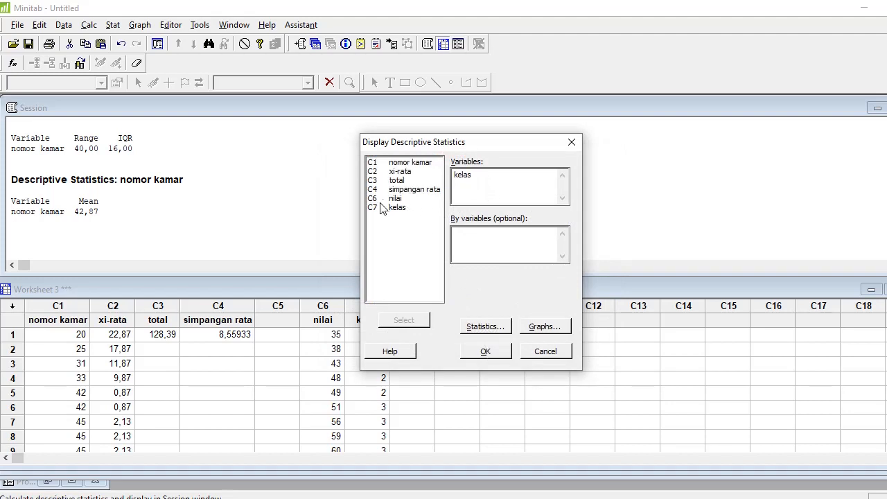
{"action": "double_click", "coordinate": [462, 176]}
{"action": "key", "text": "BackSpace"}
{"action": "left_click", "coordinate": [416, 201]}
{"action": "double_click", "coordinate": [416, 201]}
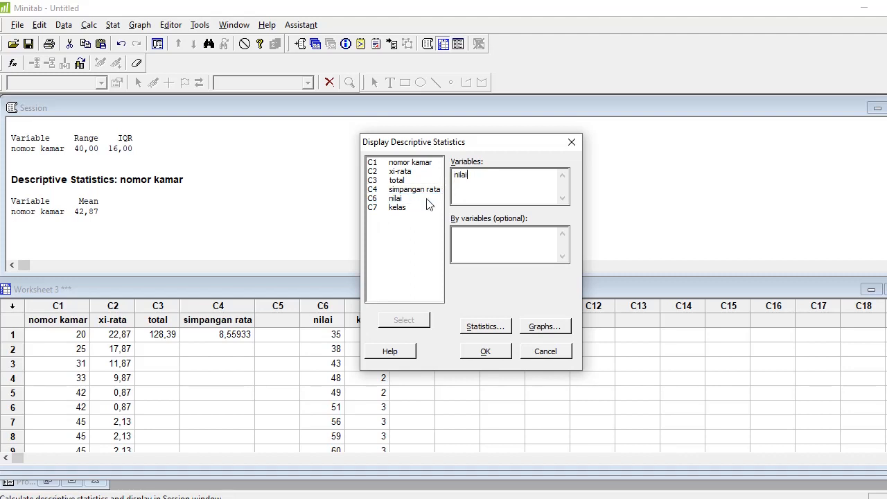
{"action": "left_click", "coordinate": [485, 352]}
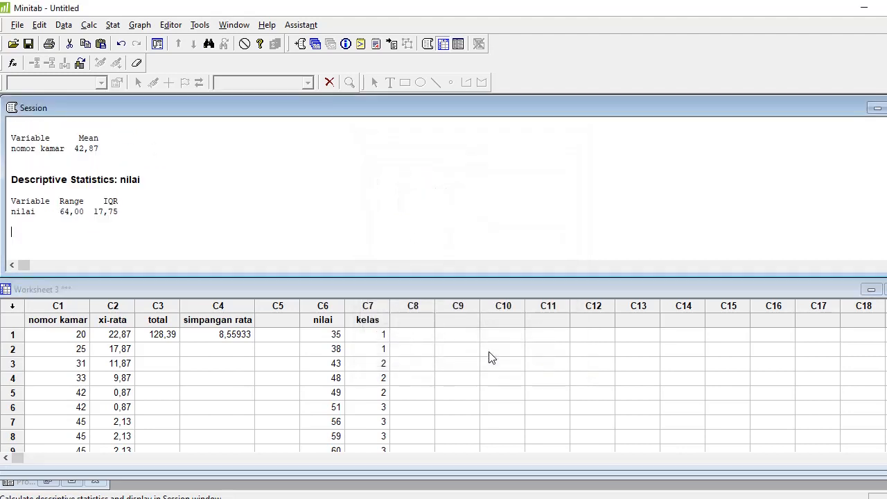
{"action": "left_click", "coordinate": [67, 234]}
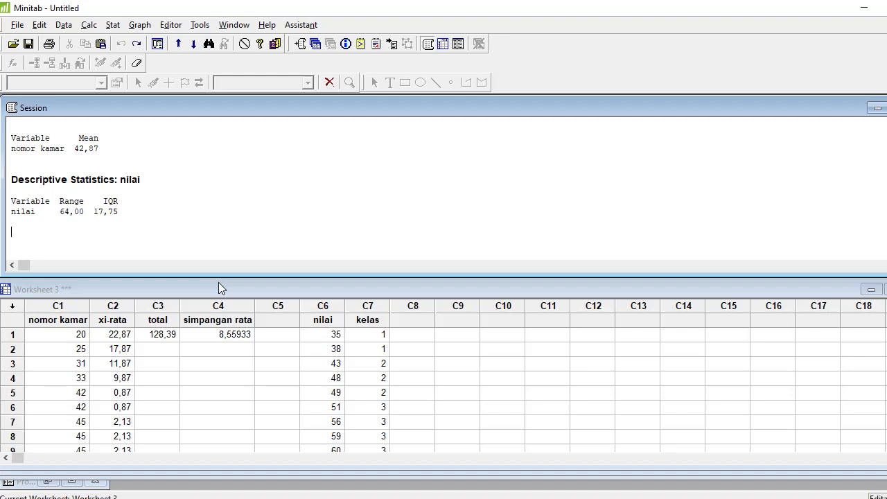
Name column C8 xmin and column C9 xmax
{"action": "left_click", "coordinate": [402, 323]}
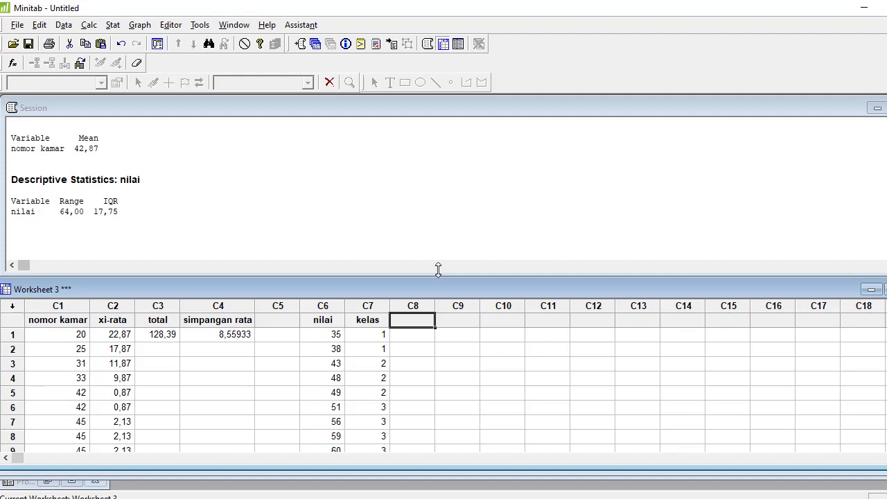
{"action": "type", "text": "xmin"}
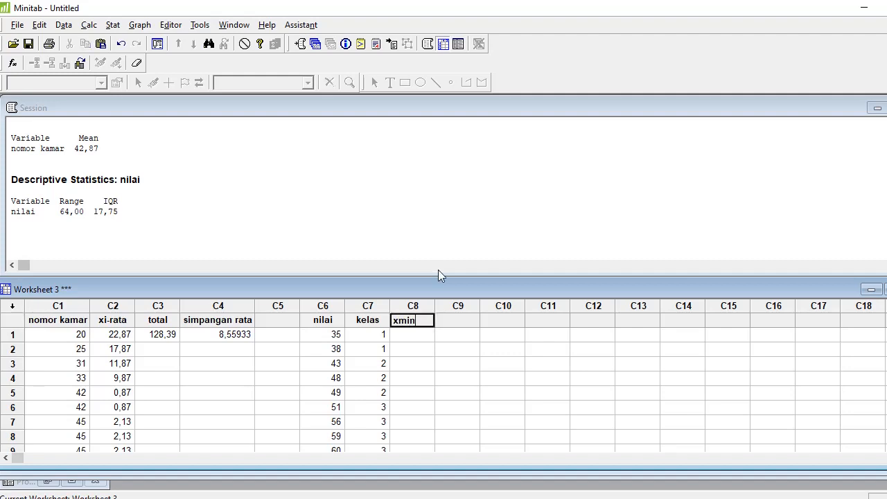
{"action": "key", "text": "Tab"}
{"action": "type", "text": "x"}
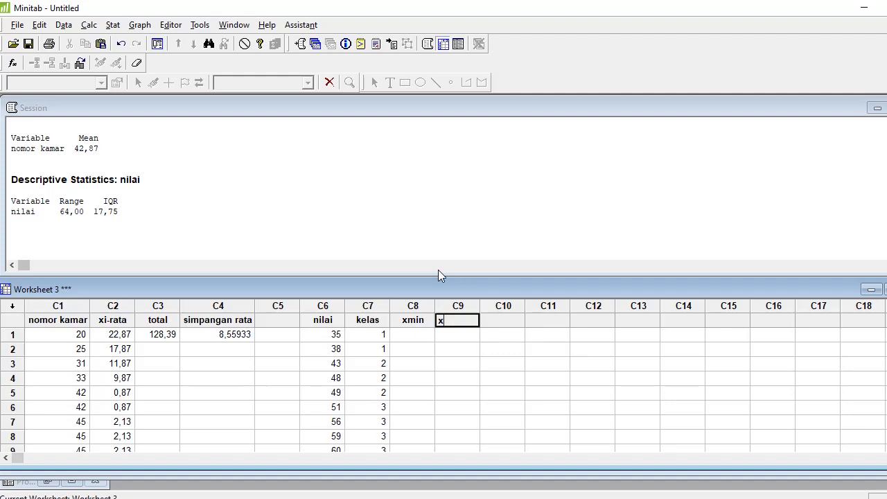
{"action": "type", "text": "max"}
Check the first nilai ujian interval in Excel, then return to Minitab and enter 31 and 40 in row 1 of xmin and xmax
{"action": "key", "text": "alt+Tab"}
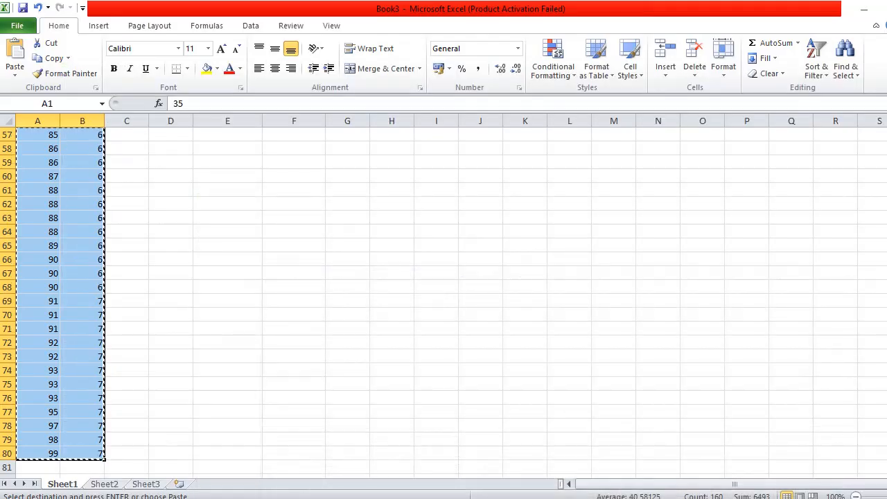
{"action": "scroll", "coordinate": [409, 277], "scroll_direction": "up", "scroll_amount": 19}
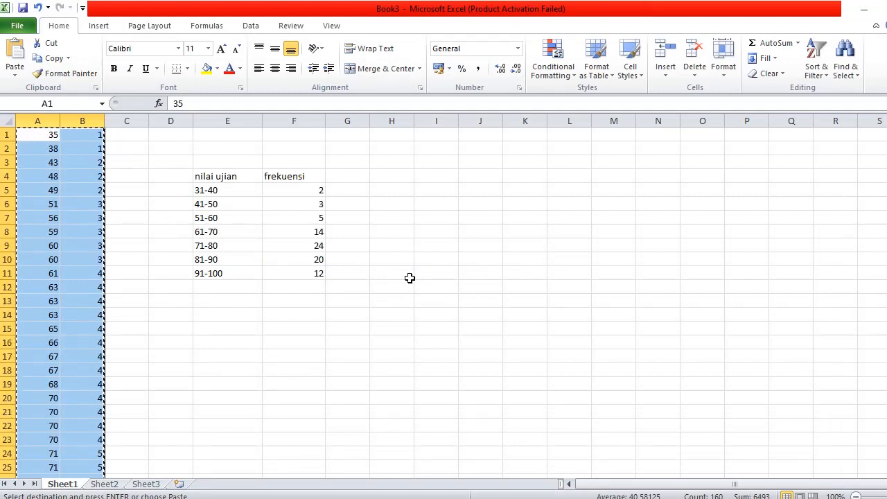
{"action": "left_click", "coordinate": [208, 191]}
{"action": "left_click", "coordinate": [287, 190]}
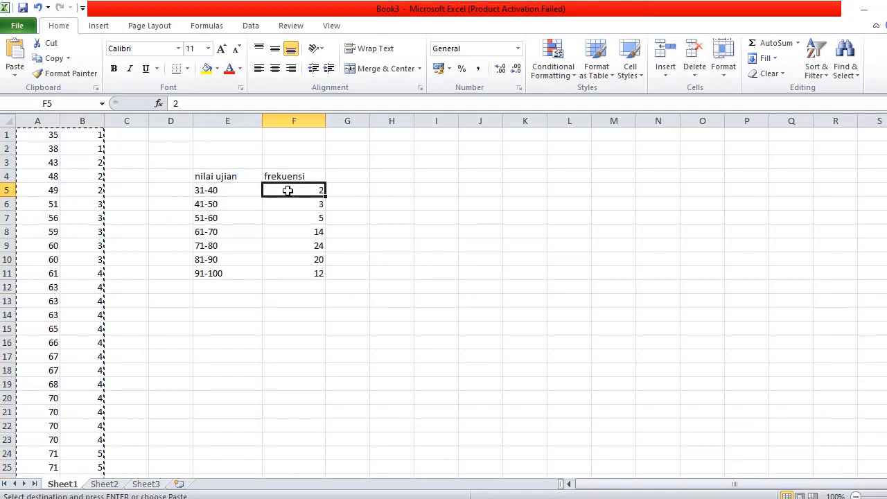
{"action": "left_click", "coordinate": [200, 194]}
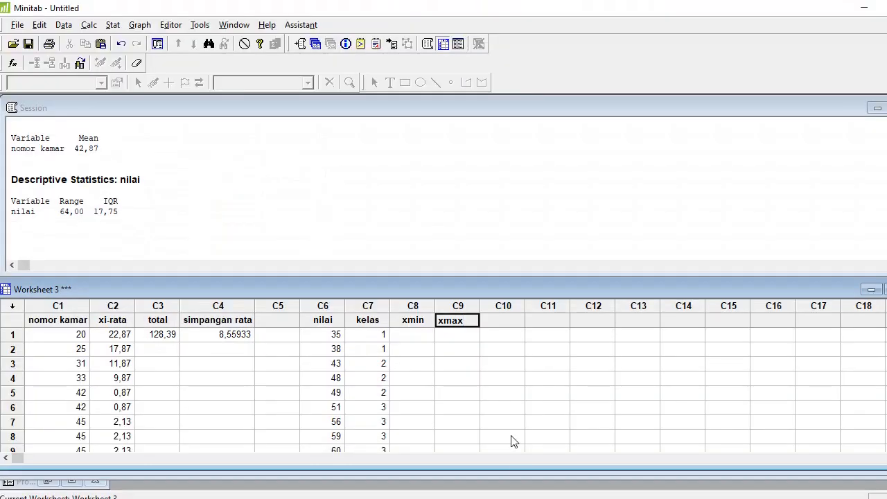
{"action": "left_click", "coordinate": [417, 336]}
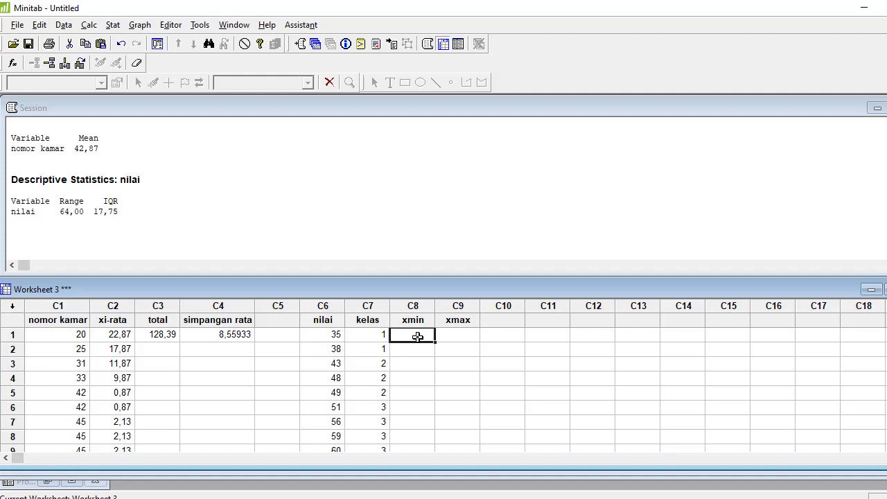
{"action": "type", "text": "31-40"}
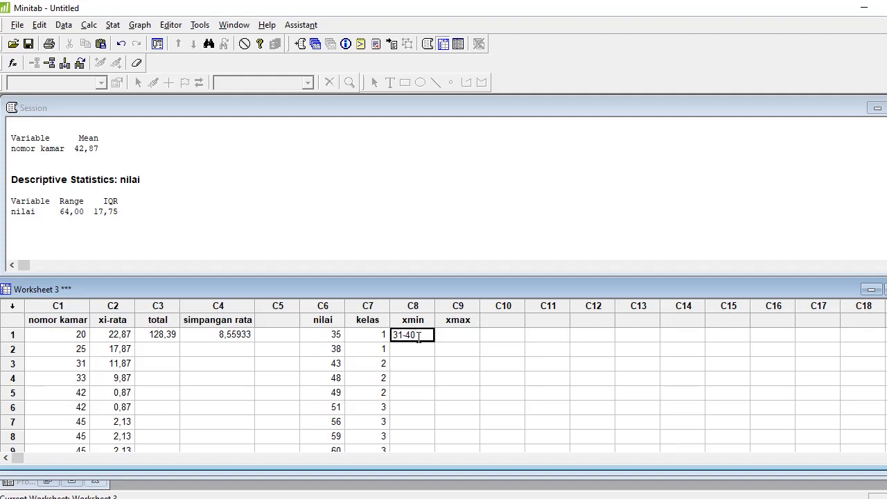
{"action": "key", "text": "BackSpace"}
{"action": "key", "text": "BackSpace"}
{"action": "key", "text": "BackSpace"}
{"action": "key", "text": "Tab"}
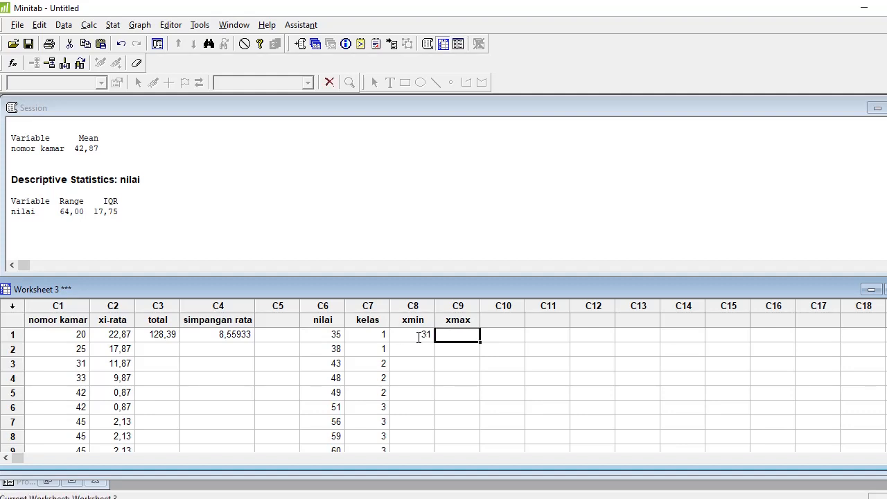
{"action": "type", "text": "40"}
{"action": "key", "text": "Return"}
Enter the class limits 41 and 50 in row 2 and 51 and 60 in row 3 of xmin and xmax
{"action": "key", "text": "Left"}
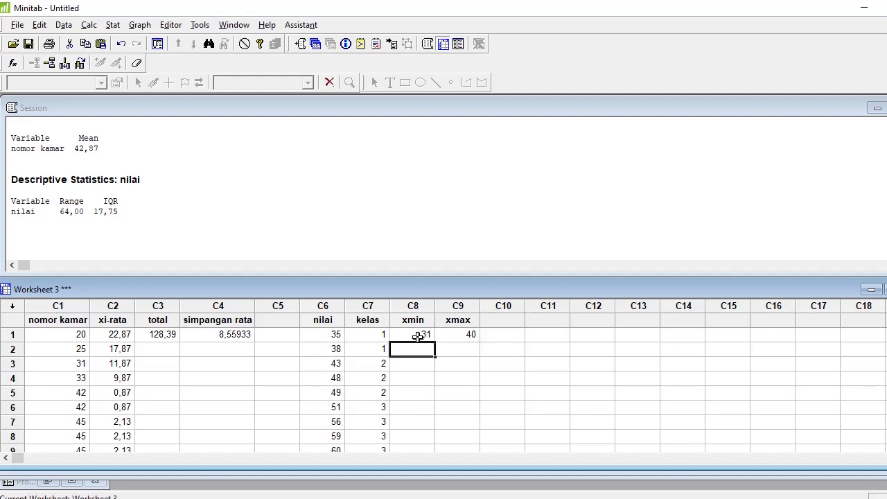
{"action": "type", "text": "41"}
{"action": "key", "text": "Tab"}
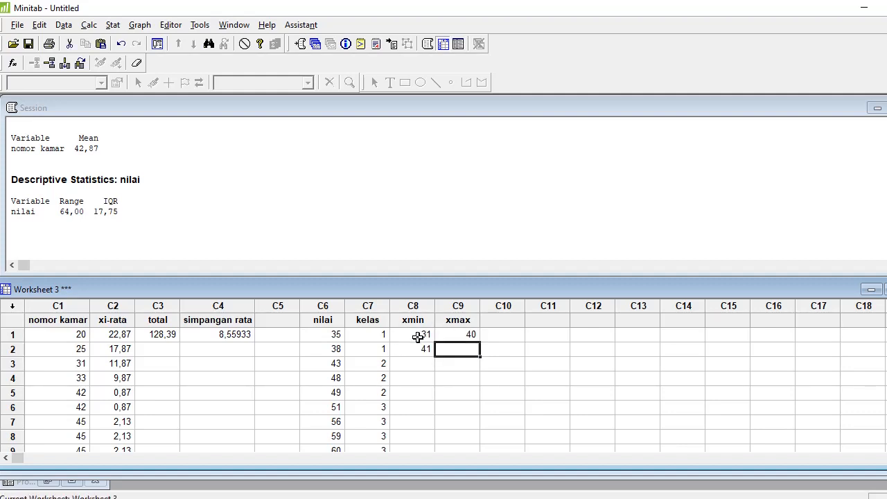
{"action": "type", "text": "50"}
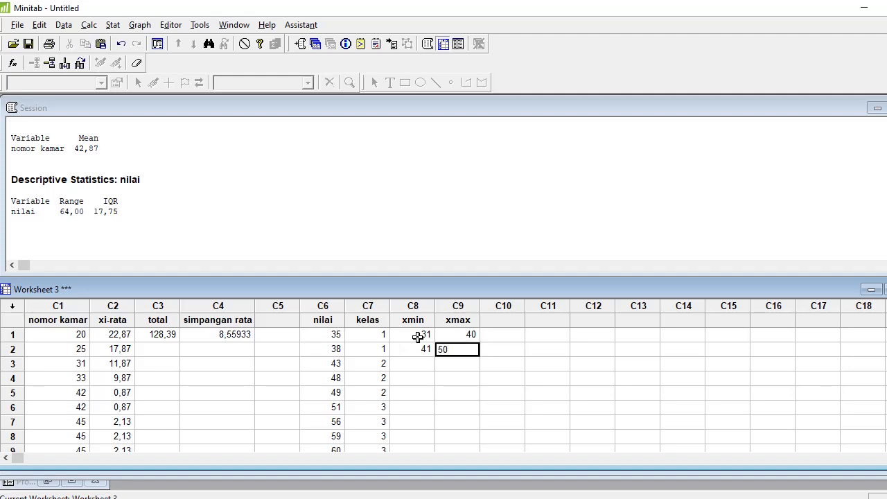
{"action": "key", "text": "Return"}
{"action": "type", "text": "51"}
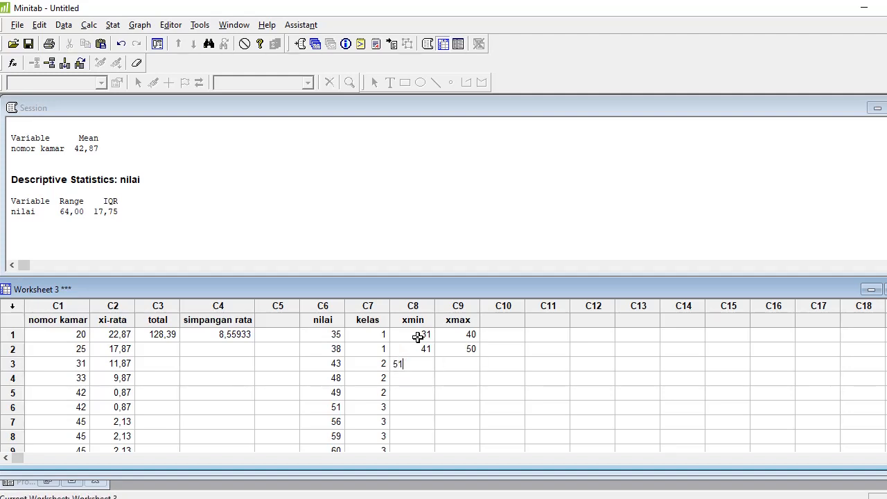
{"action": "key", "text": "Tab"}
{"action": "type", "text": "60"}
{"action": "key", "text": "Return"}
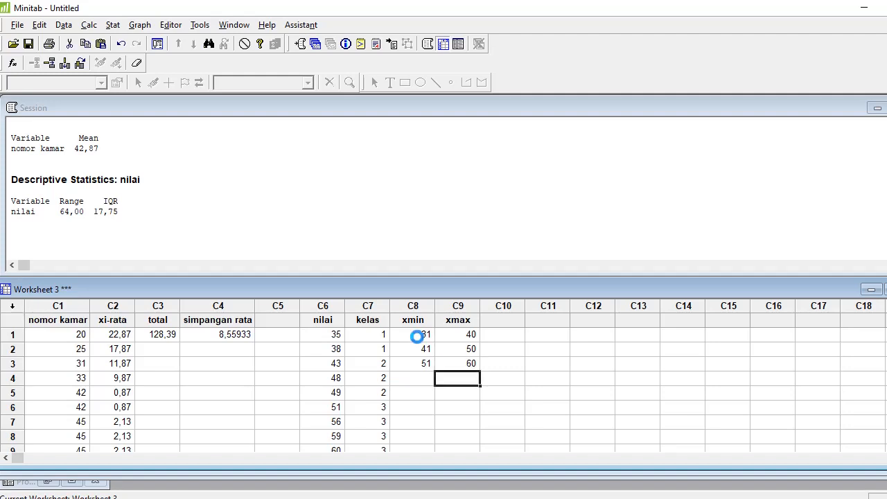
Fill rows 4 to 6 of xmin and xmax with the class limits 61 and 70, 71 and 80, and 81 and 90
{"action": "type", "text": "61"}
{"action": "key", "text": "Tab"}
{"action": "type", "text": "70"}
{"action": "key", "text": "Return"}
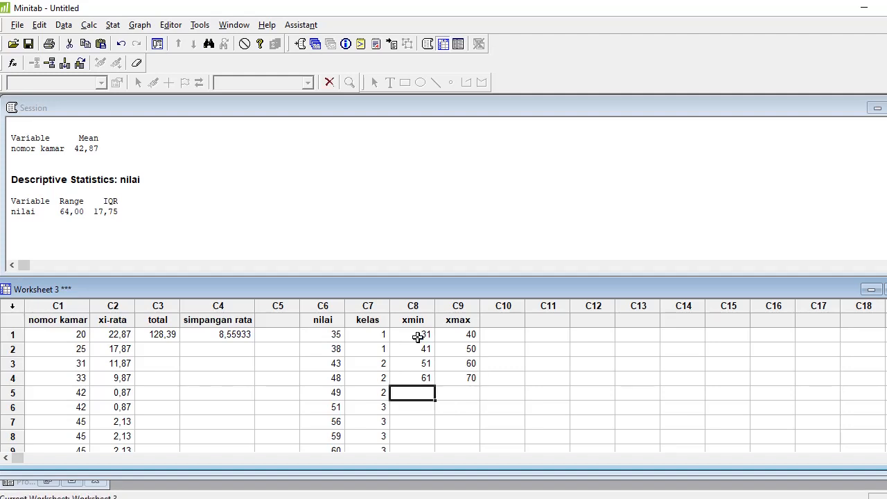
{"action": "type", "text": "71"}
{"action": "key", "text": "Tab"}
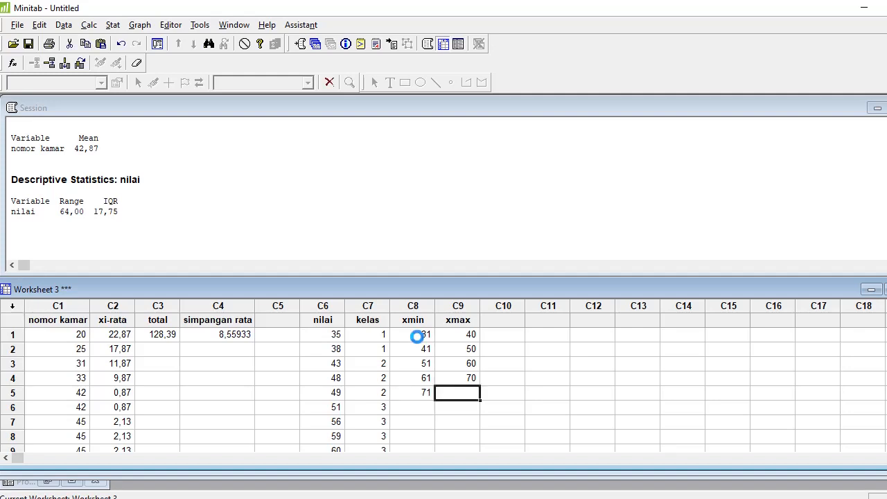
{"action": "type", "text": "80"}
{"action": "key", "text": "Return"}
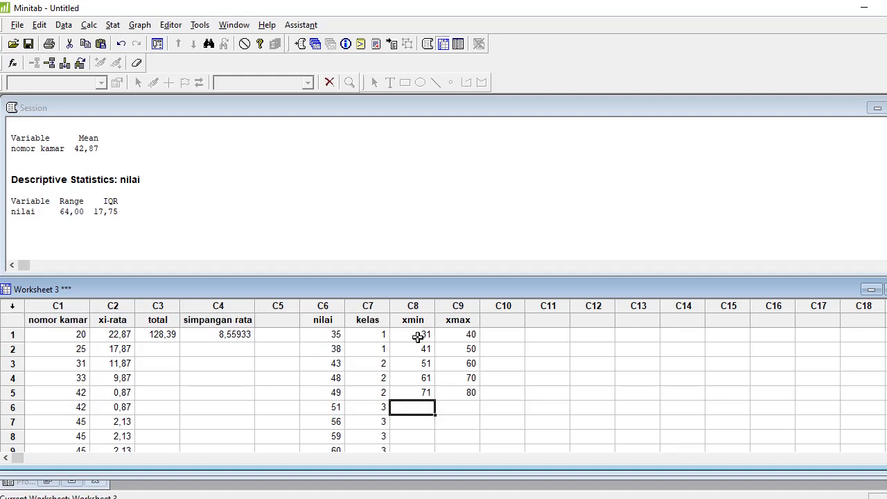
{"action": "type", "text": "81"}
{"action": "key", "text": "Tab"}
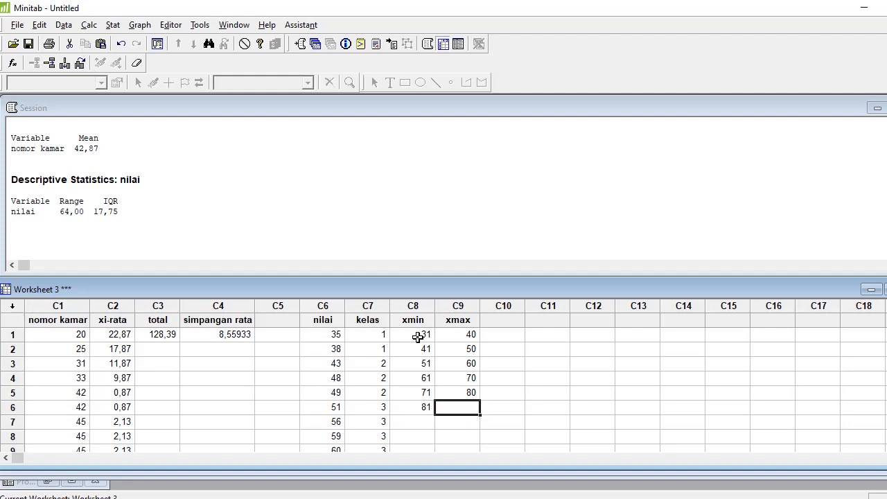
{"action": "type", "text": "90"}
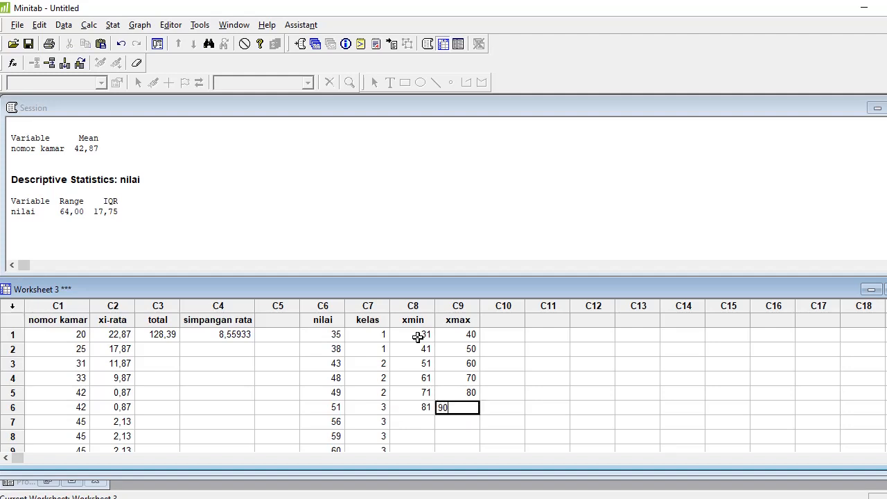
{"action": "key", "text": "Return"}
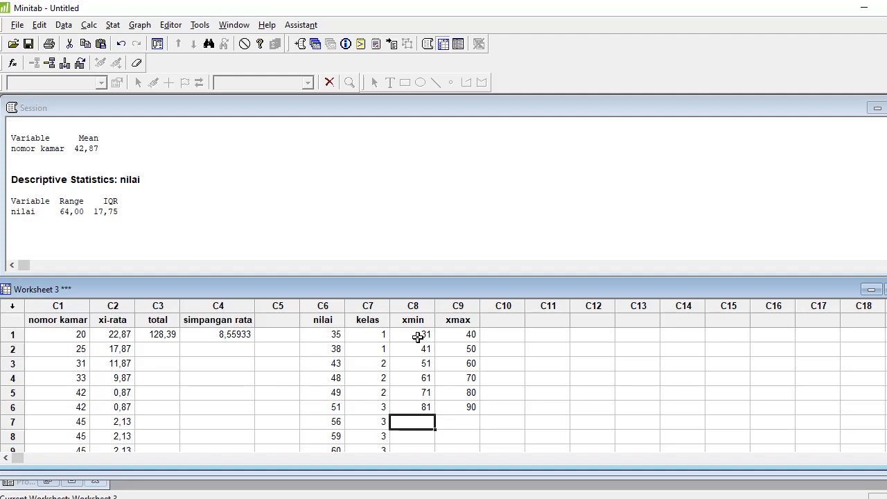
Enter the class limits 91 and 100 in row 7 of xmin and xmax
{"action": "type", "text": "91"}
{"action": "key", "text": "Tab"}
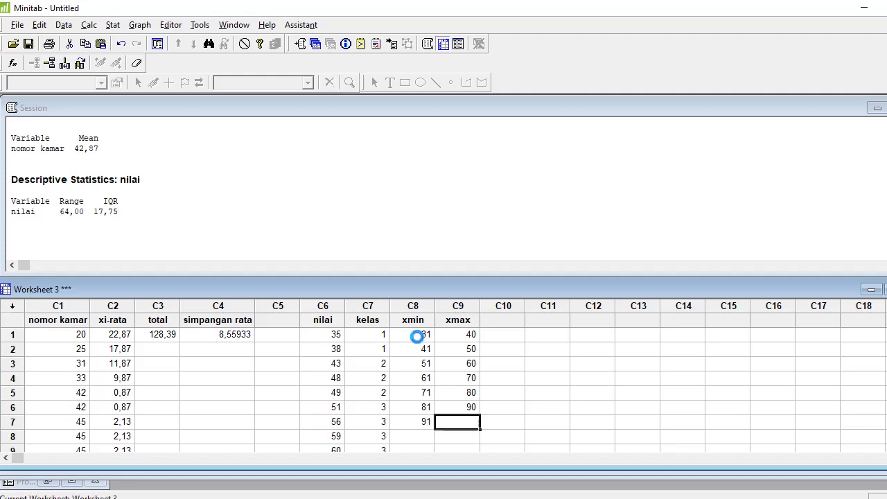
{"action": "type", "text": "100"}
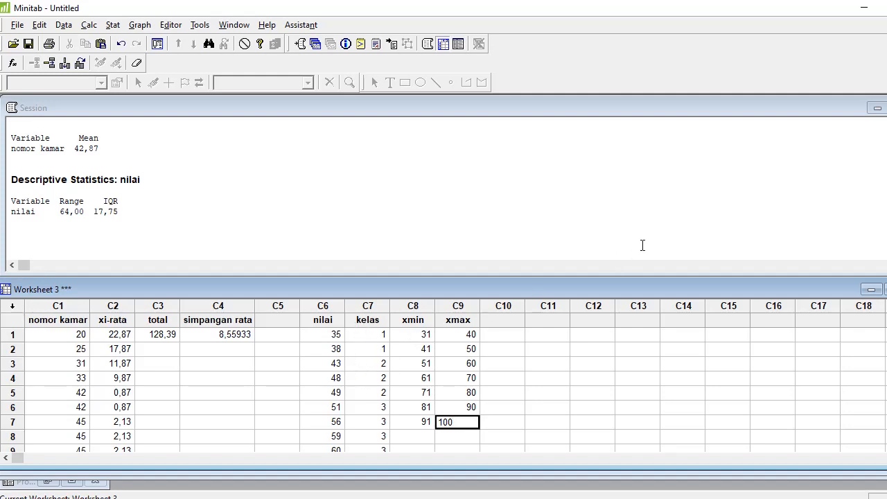
{"action": "left_click", "coordinate": [508, 319]}
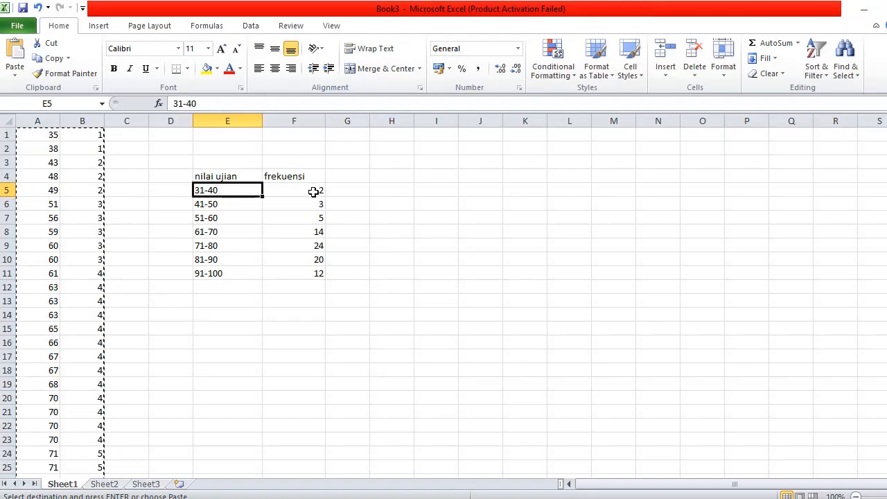
Copy the frekuensi values in F5:F11 of the Excel sheet, then return to Minitab
{"action": "left_click_drag", "start_coordinate": [311, 188], "coordinate": [298, 270]}
{"action": "key", "text": "ctrl+c"}
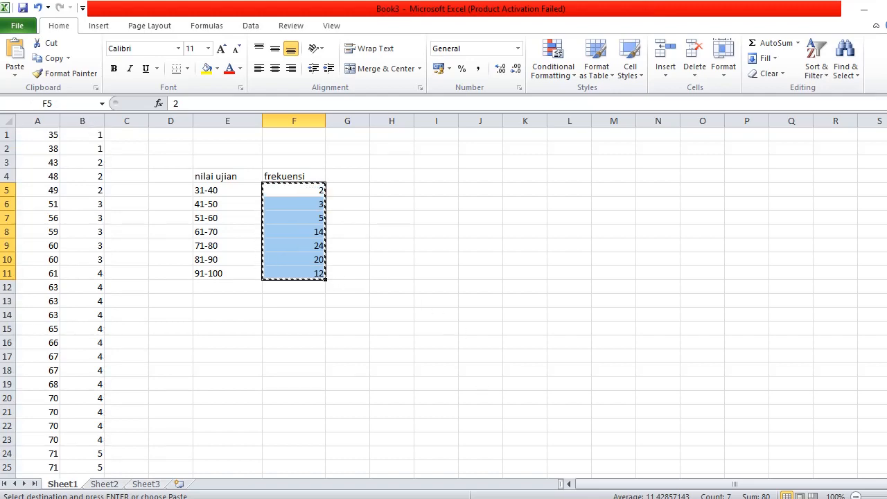
{"action": "key", "text": "alt+Tab"}
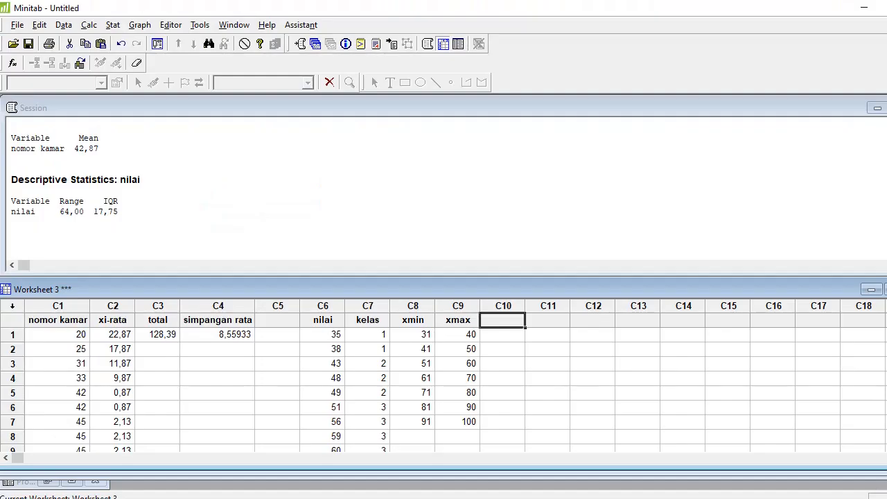
Name column C10 frekuensi and paste the copied frequencies into it starting at row 1
{"action": "left_click", "coordinate": [517, 338]}
{"action": "left_click", "coordinate": [517, 324]}
{"action": "type", "text": "frekuensi"}
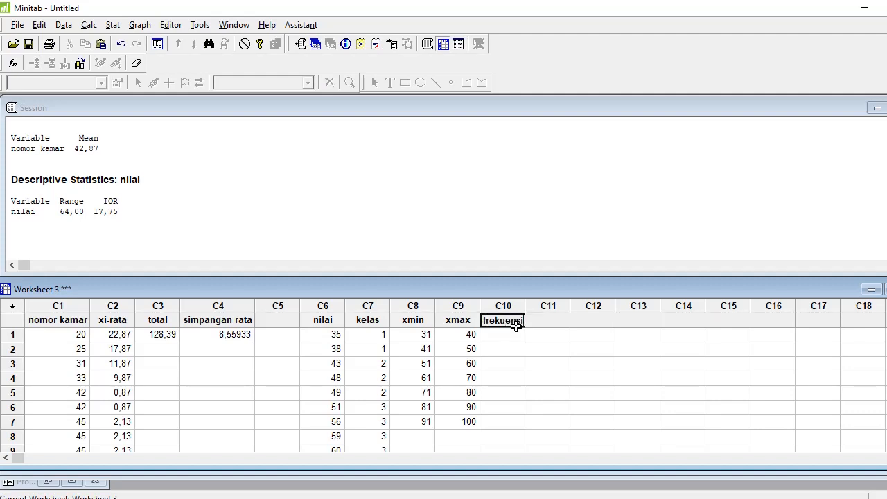
{"action": "left_click", "coordinate": [515, 326]}
{"action": "key", "text": "ctrl+v"}
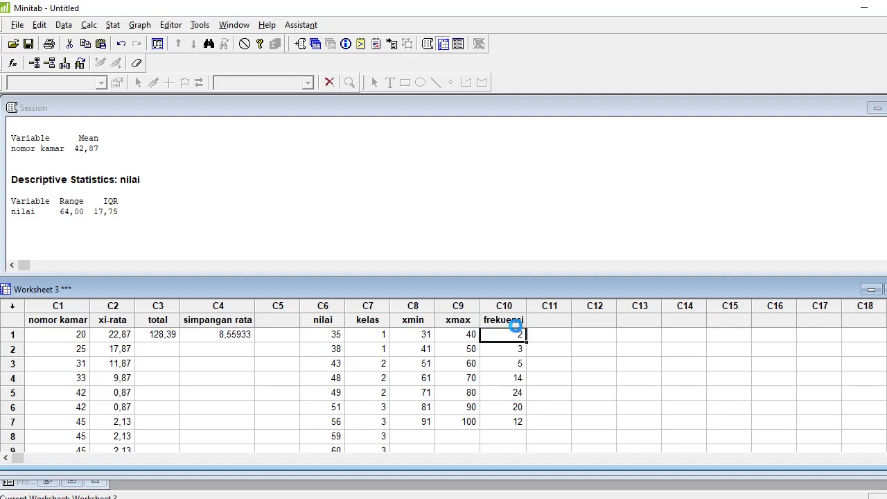
Name column C11 nilai tengah
{"action": "left_click", "coordinate": [541, 322]}
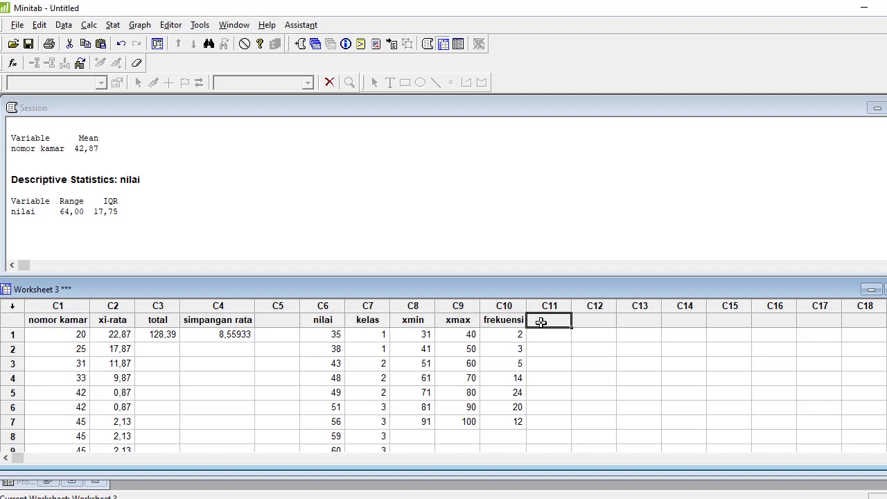
{"action": "type", "text": "n"}
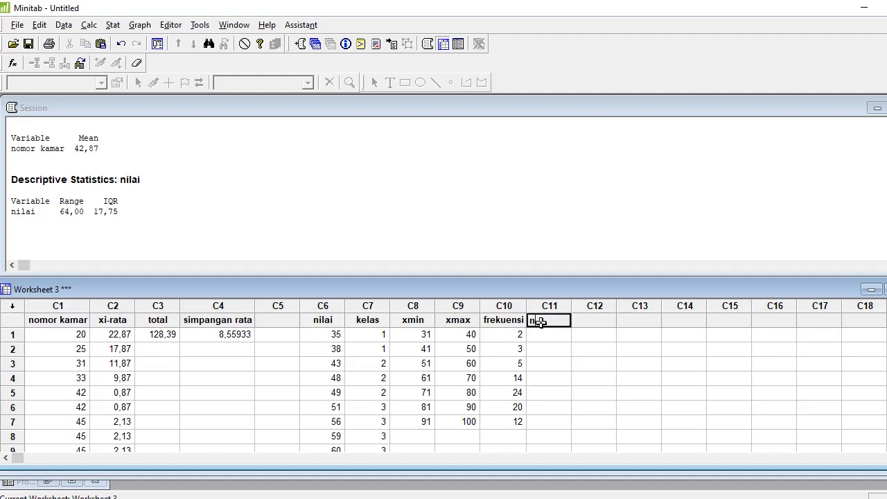
{"action": "type", "text": "ilai tengah"}
{"action": "key", "text": "Return"}
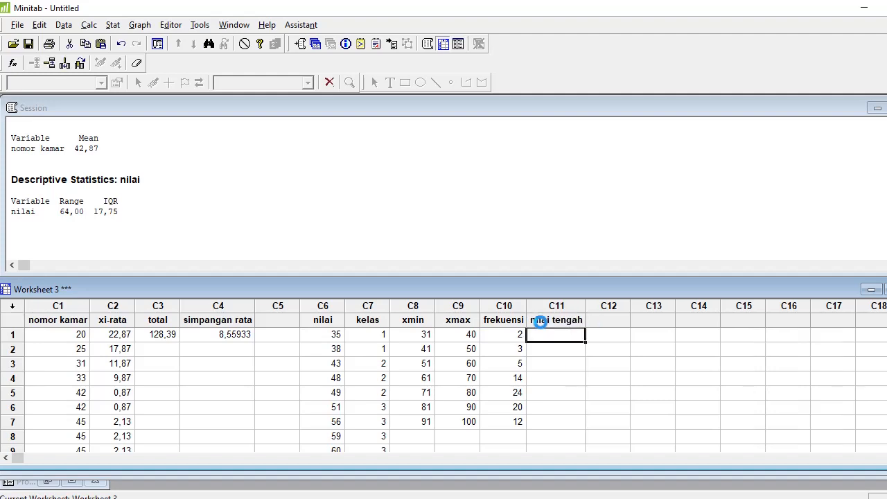
{"action": "left_click", "coordinate": [541, 322]}
{"action": "key", "text": "Return"}
Use the Calculator to store the class midpoints ('xmin'+'xmax')/2 in nilai tengah
{"action": "left_click", "coordinate": [88, 25]}
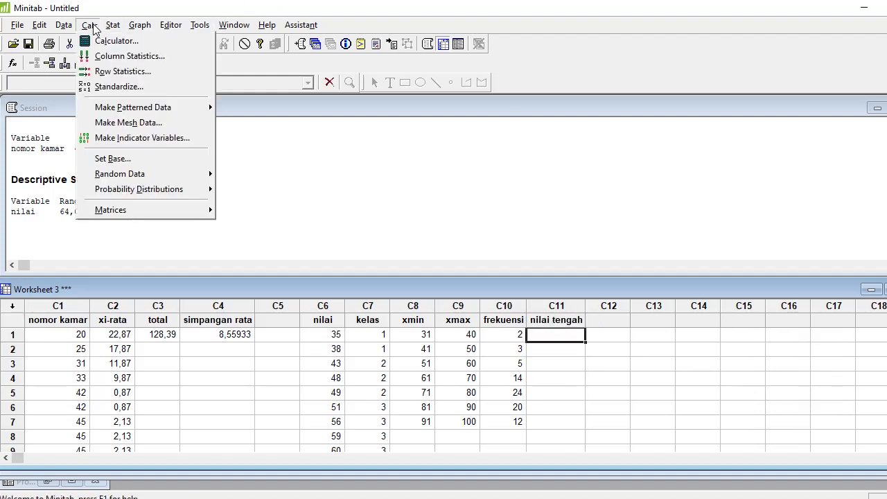
{"action": "left_click", "coordinate": [118, 38]}
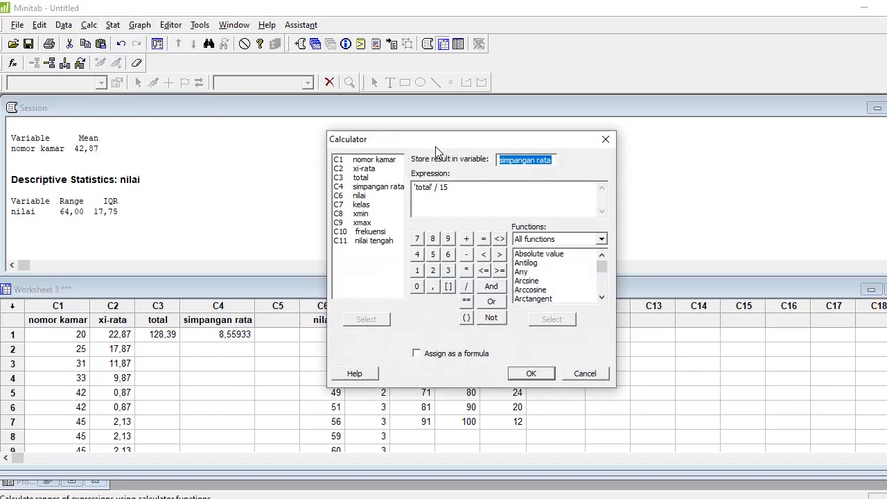
{"action": "left_click", "coordinate": [388, 243]}
{"action": "double_click", "coordinate": [388, 243]}
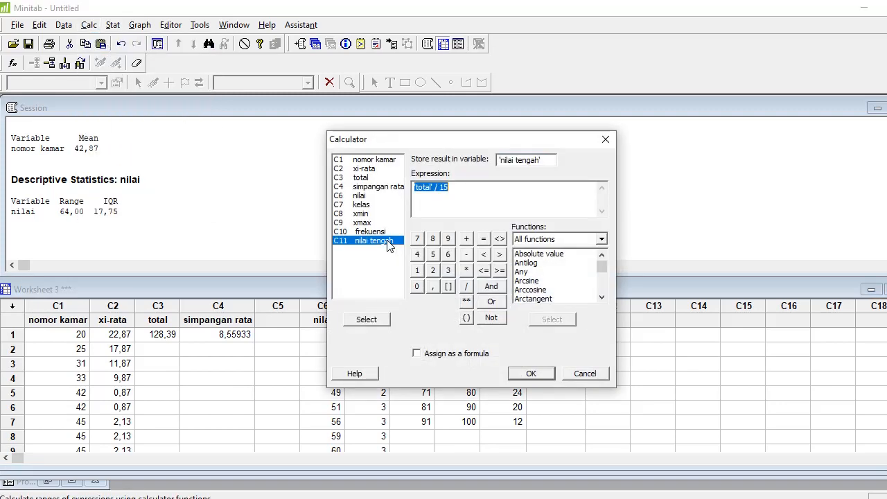
{"action": "key", "text": "BackSpace"}
{"action": "type", "text": "("}
{"action": "double_click", "coordinate": [375, 217]}
{"action": "type", "text": "+"}
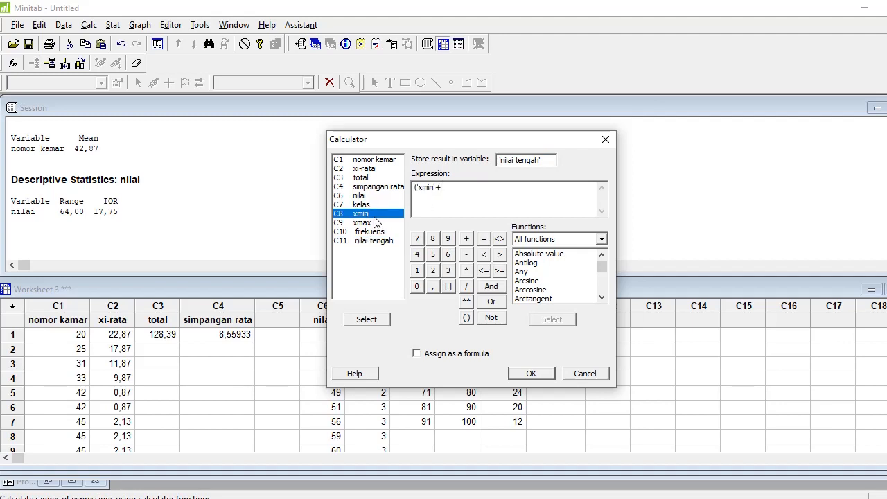
{"action": "double_click", "coordinate": [365, 223]}
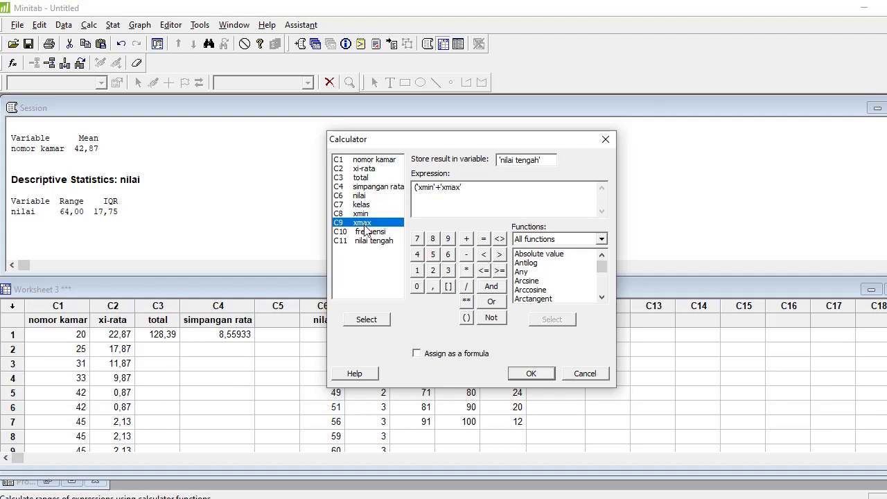
{"action": "type", "text": ")/2"}
{"action": "left_click", "coordinate": [531, 374]}
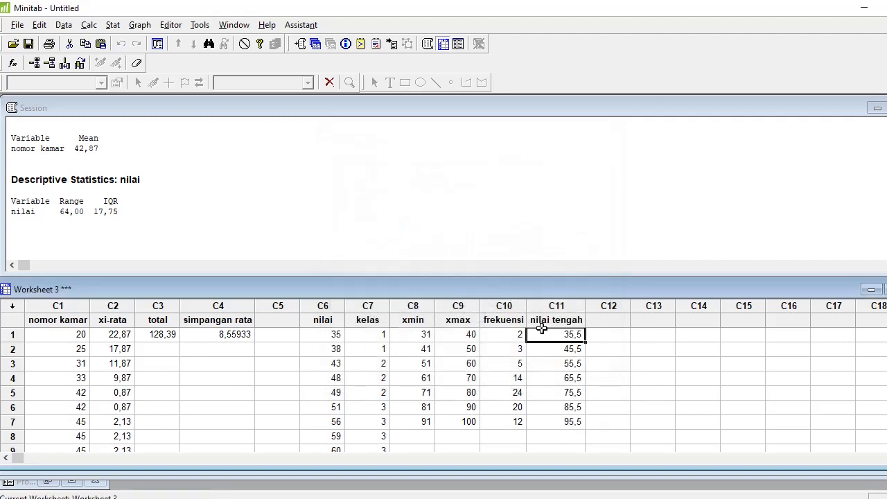
Name column C12 fi.xi
{"action": "left_click", "coordinate": [606, 322]}
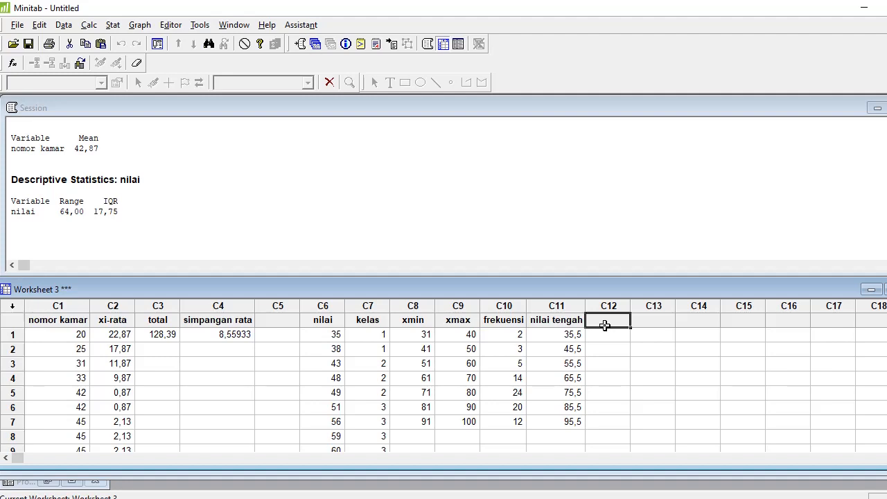
{"action": "type", "text": "fi.xi"}
{"action": "key", "text": "Return"}
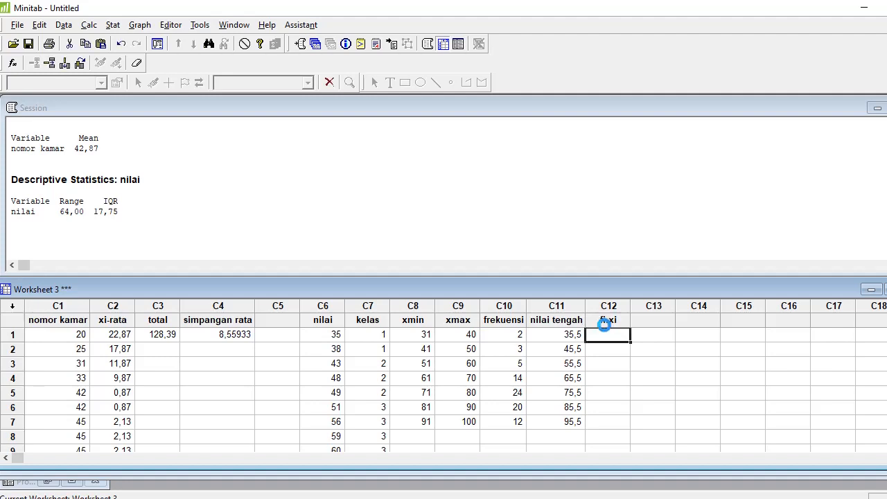
Use the Calculator to store the product 'frekuensi' * 'nilai tengah' in fi.xi
{"action": "left_click", "coordinate": [89, 25]}
{"action": "left_click", "coordinate": [102, 43]}
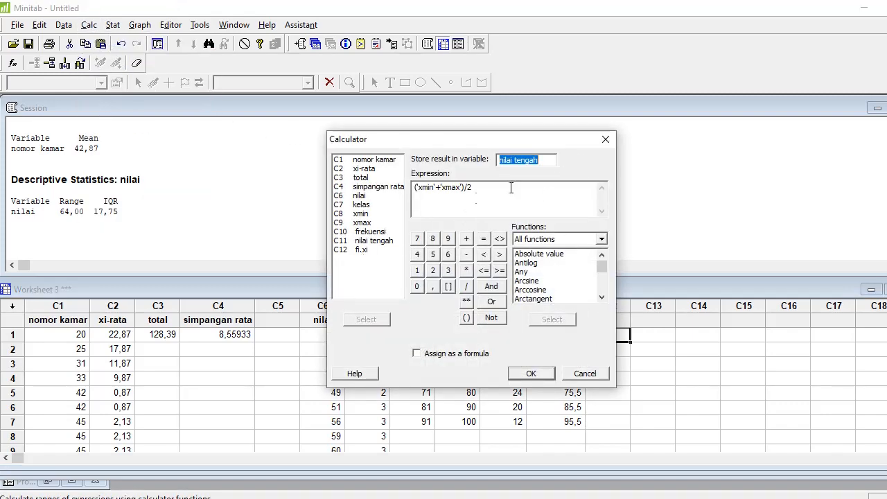
{"action": "left_click", "coordinate": [361, 253]}
{"action": "double_click", "coordinate": [362, 252]}
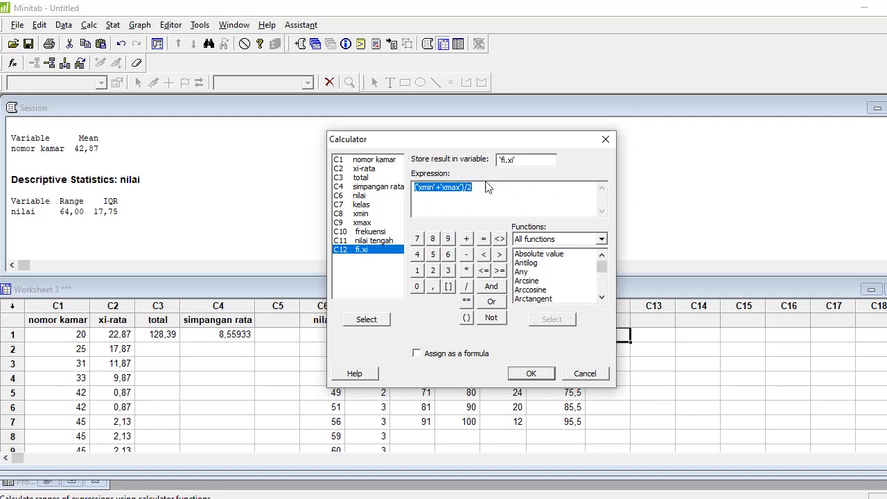
{"action": "key", "text": "BackSpace"}
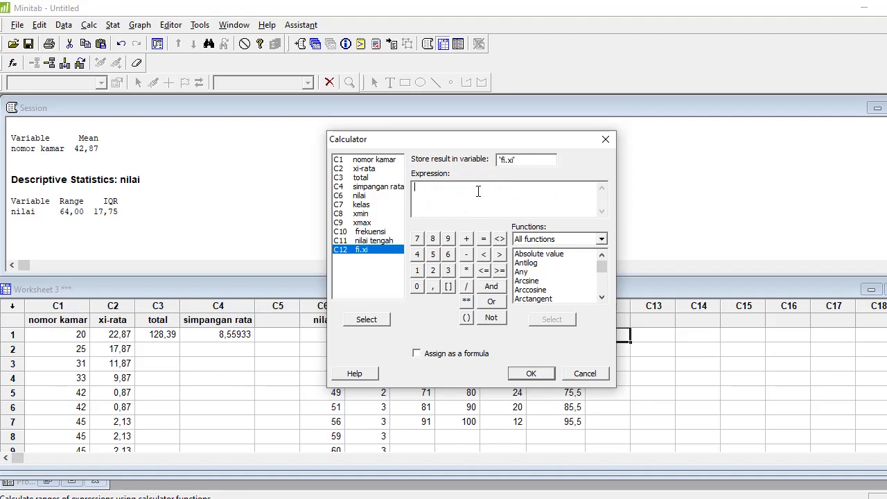
{"action": "left_click", "coordinate": [372, 231]}
{"action": "double_click", "coordinate": [372, 231]}
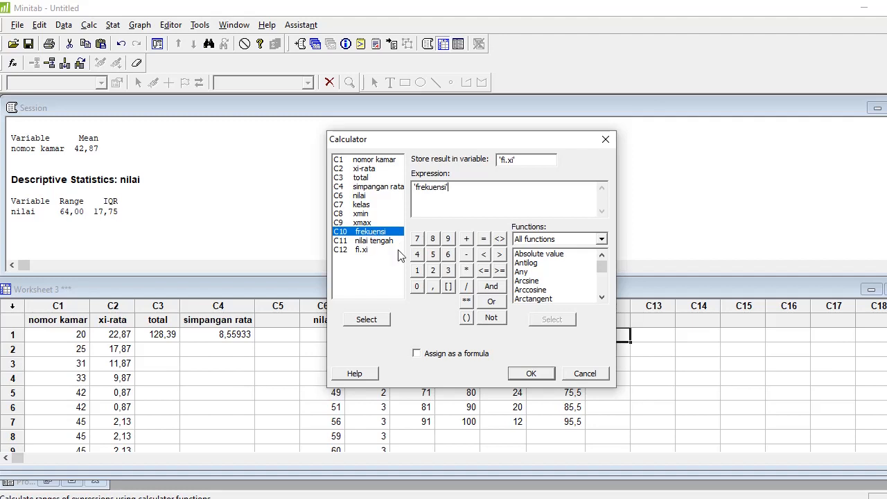
{"action": "double_click", "coordinate": [380, 242]}
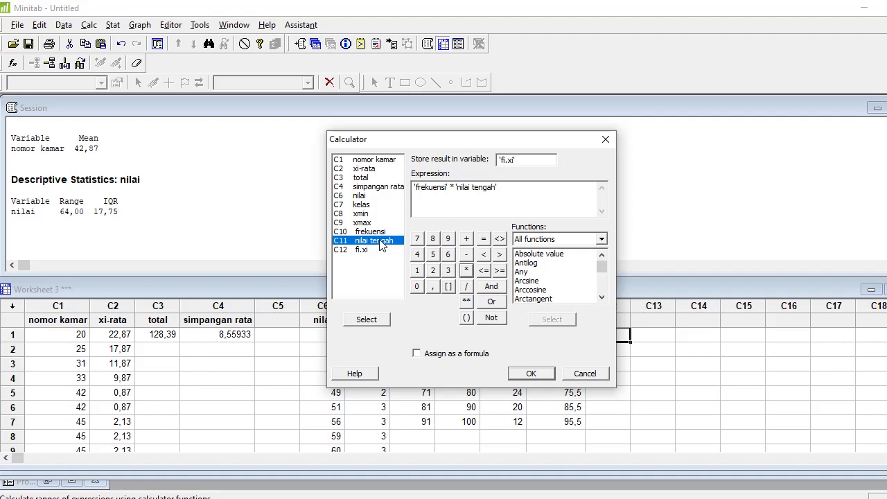
{"action": "left_click", "coordinate": [531, 376]}
{"action": "left_click", "coordinate": [531, 375]}
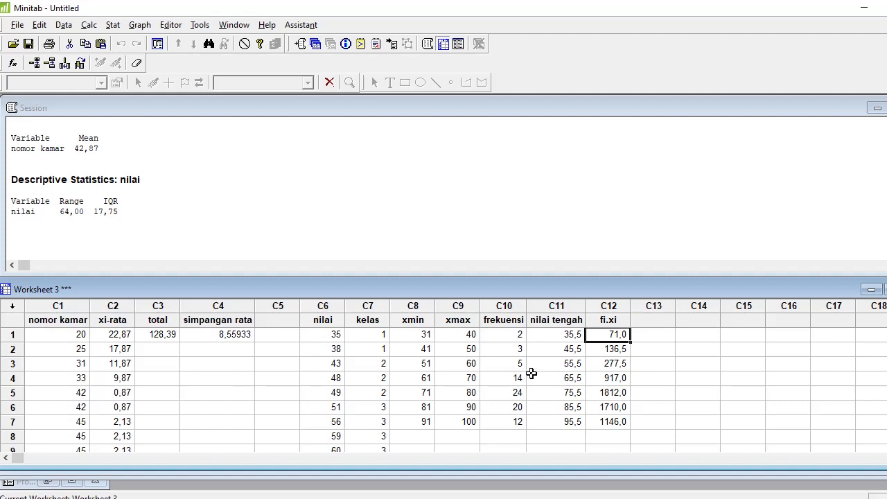
Name column C13 total fi.xi and column C14 rataa
{"action": "left_click", "coordinate": [634, 321]}
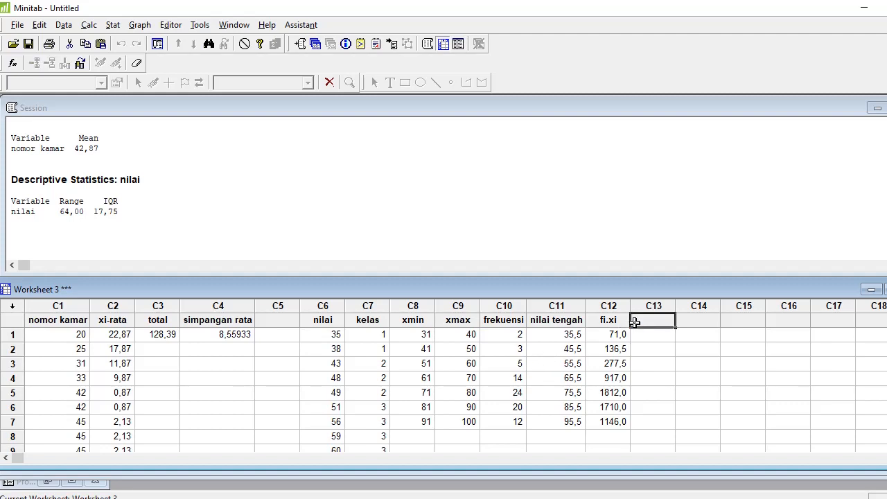
{"action": "type", "text": "tot"}
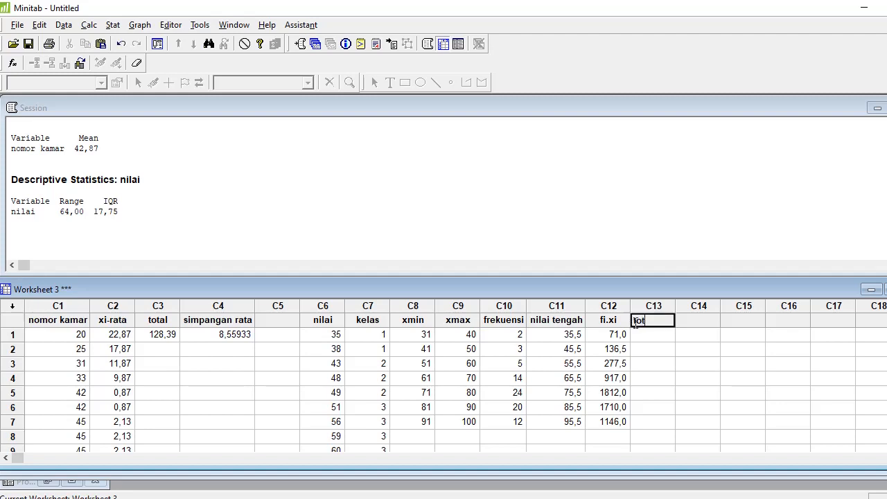
{"action": "type", "text": "al fi.xi"}
{"action": "left_click", "coordinate": [609, 320]}
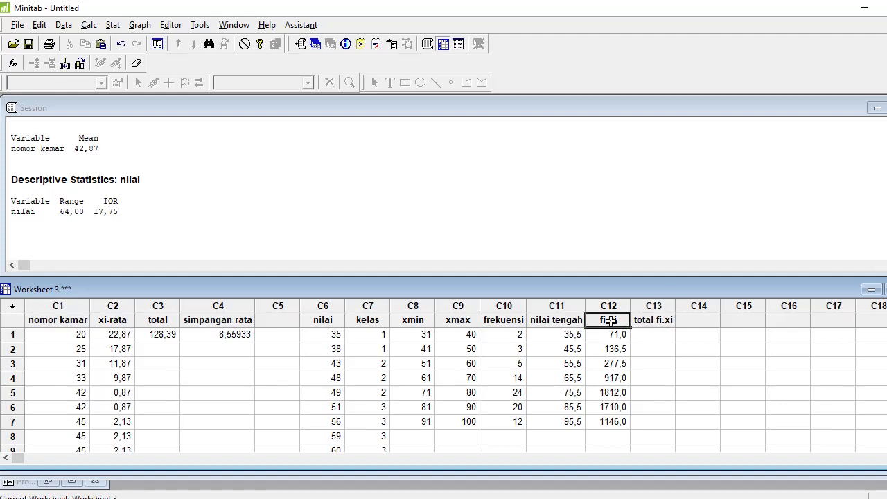
{"action": "left_click", "coordinate": [655, 320]}
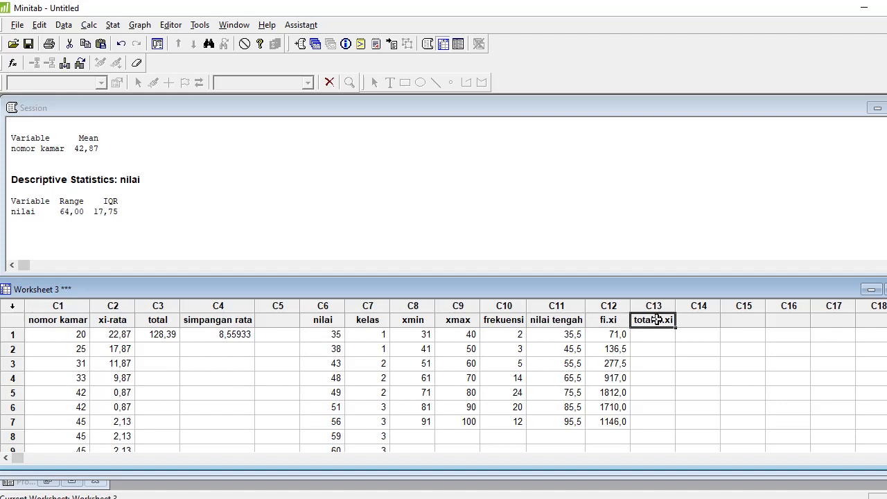
{"action": "left_click", "coordinate": [709, 321]}
{"action": "type", "text": "r"}
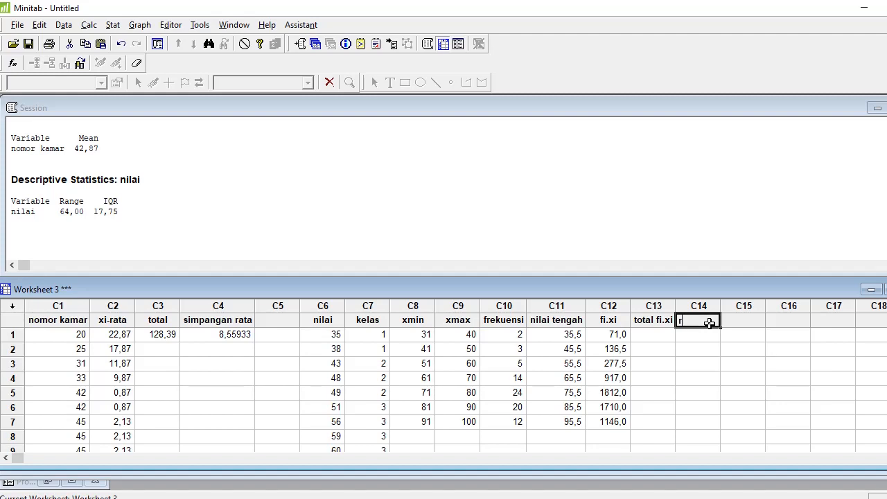
{"action": "type", "text": "ataa"}
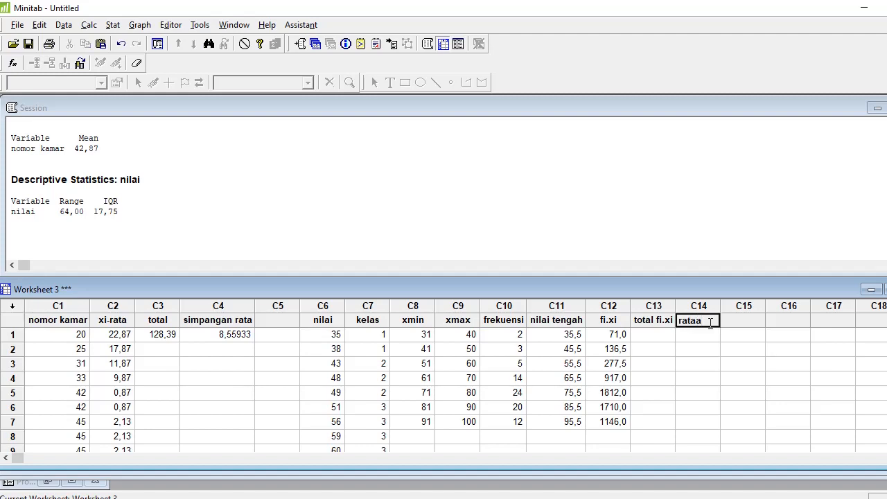
{"action": "left_click", "coordinate": [661, 333]}
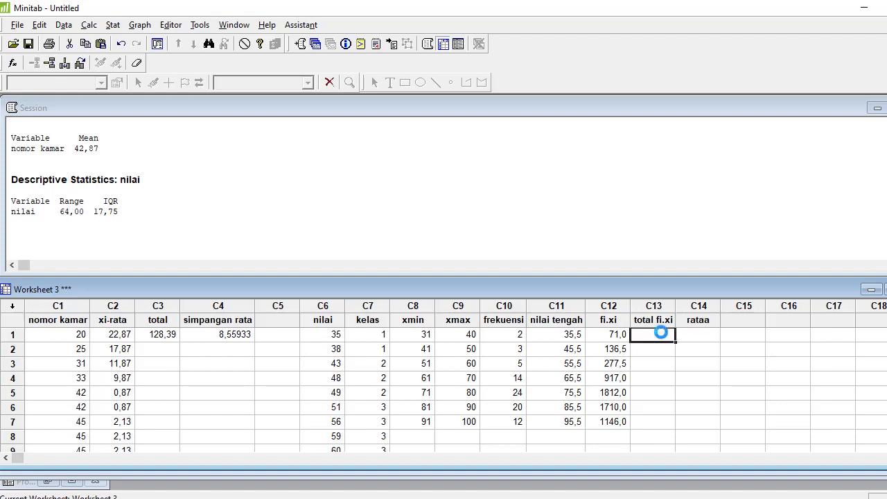
Use the Calculator to store the sum SUM('fi.xi') in total fi.xi
{"action": "left_click", "coordinate": [90, 26]}
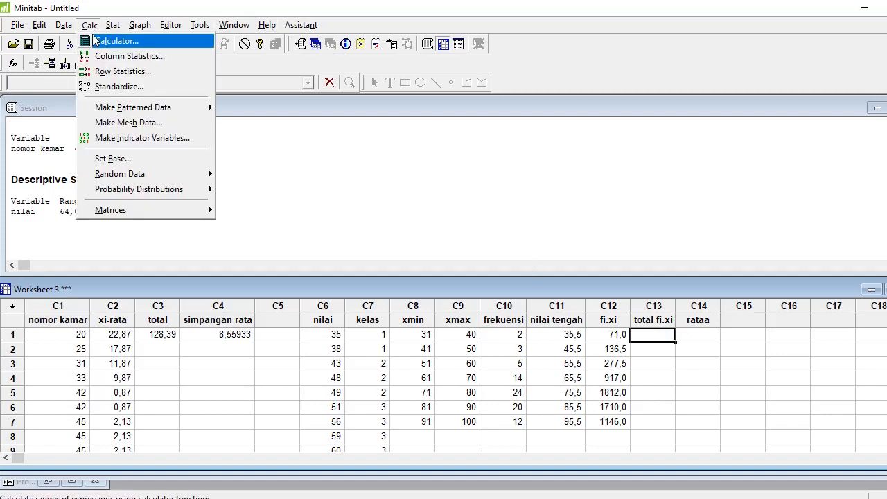
{"action": "left_click", "coordinate": [114, 41]}
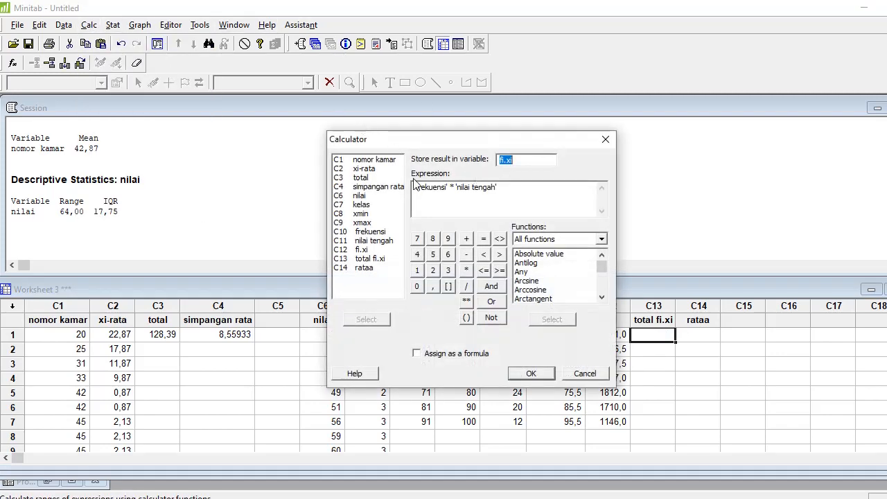
{"action": "double_click", "coordinate": [377, 264]}
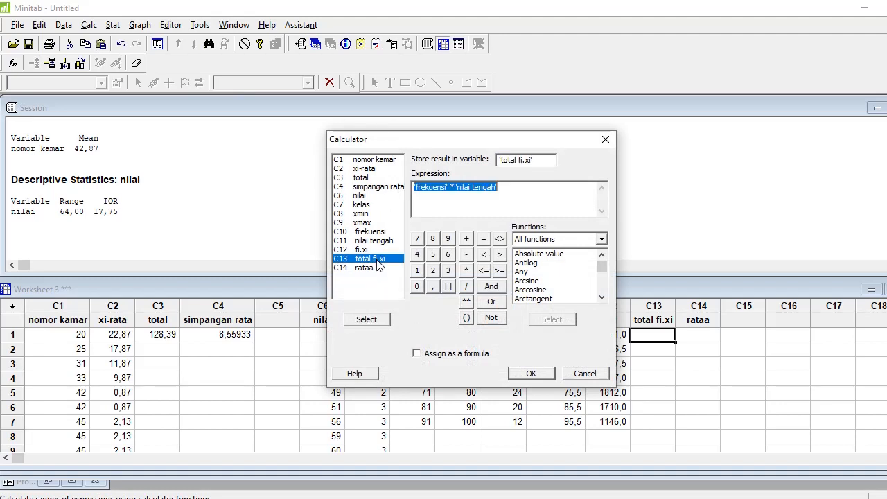
{"action": "key", "text": "Delete"}
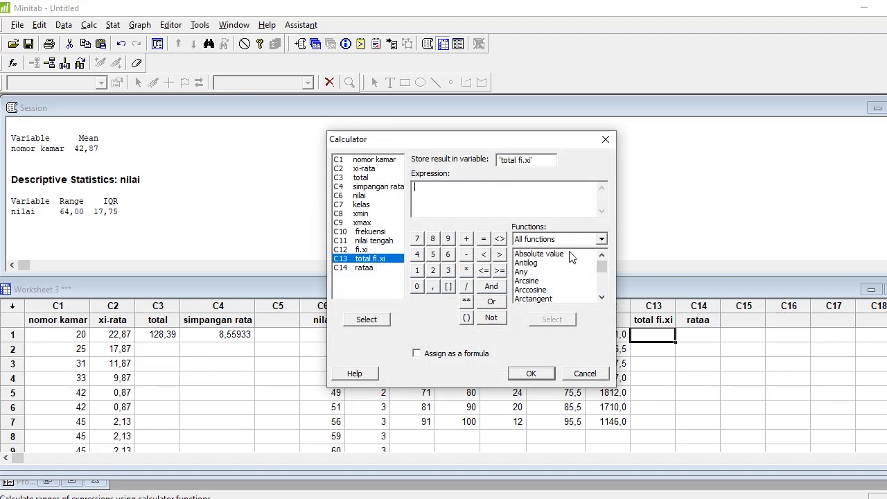
{"action": "scroll", "coordinate": [563, 286], "scroll_direction": "down", "scroll_amount": 7}
{"action": "scroll", "coordinate": [563, 286], "scroll_direction": "down", "scroll_amount": 10}
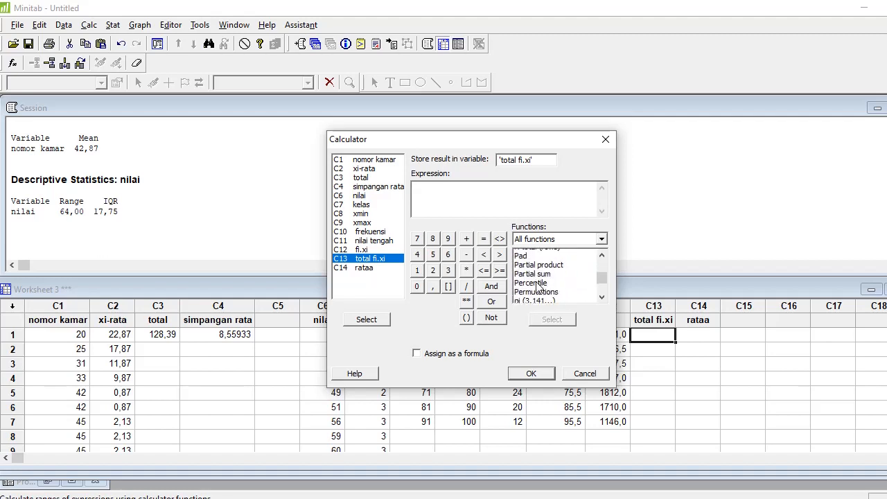
{"action": "scroll", "coordinate": [551, 286], "scroll_direction": "up", "scroll_amount": 2}
{"action": "scroll", "coordinate": [540, 286], "scroll_direction": "down", "scroll_amount": 5}
{"action": "scroll", "coordinate": [537, 285], "scroll_direction": "down", "scroll_amount": 4}
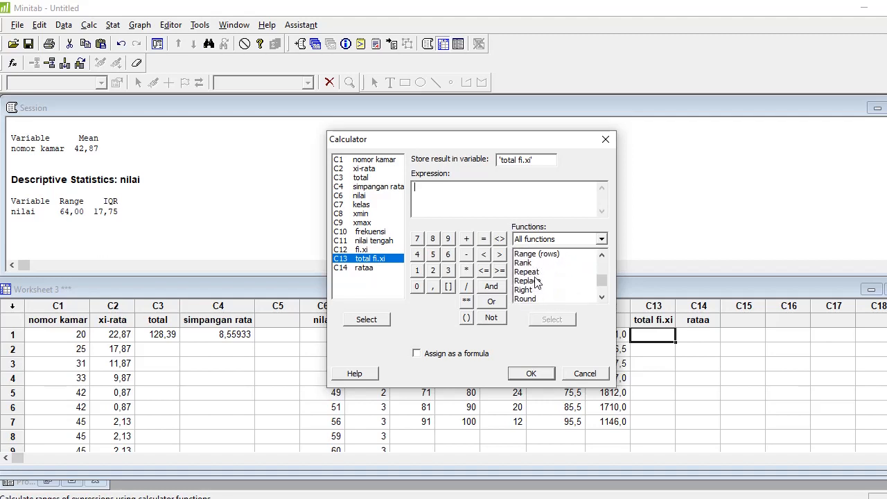
{"action": "scroll", "coordinate": [536, 286], "scroll_direction": "down", "scroll_amount": 6}
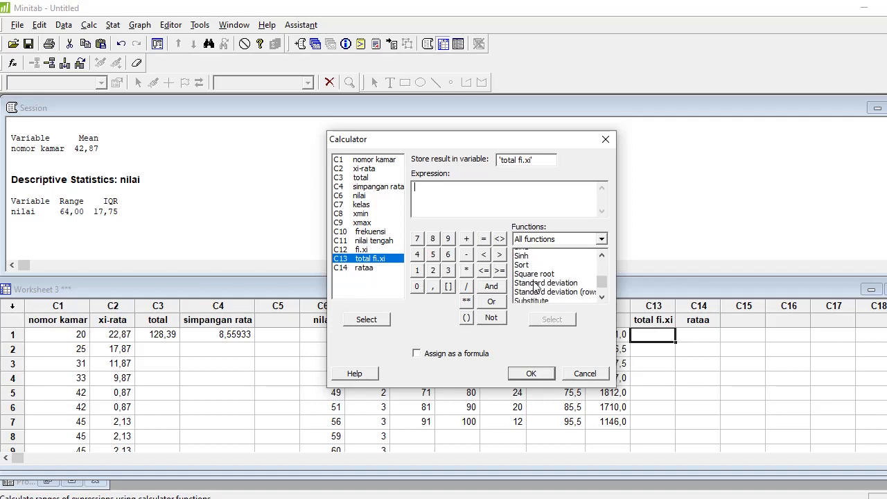
{"action": "double_click", "coordinate": [536, 280]}
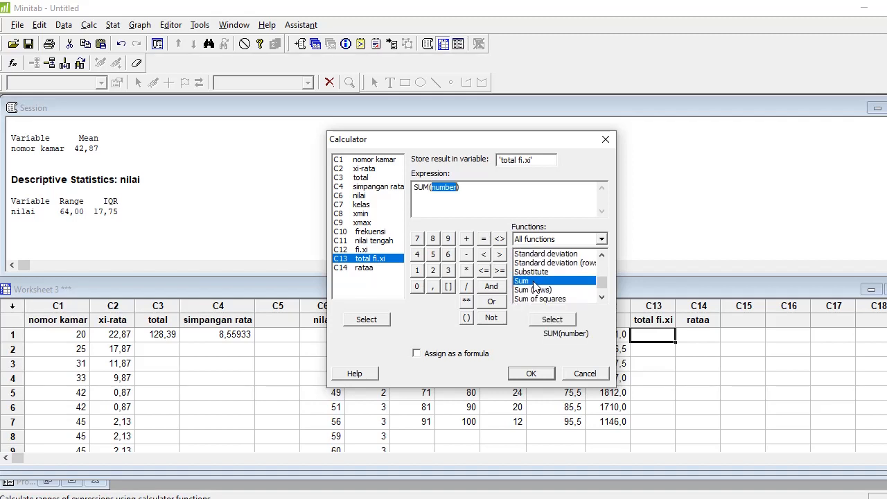
{"action": "double_click", "coordinate": [368, 250]}
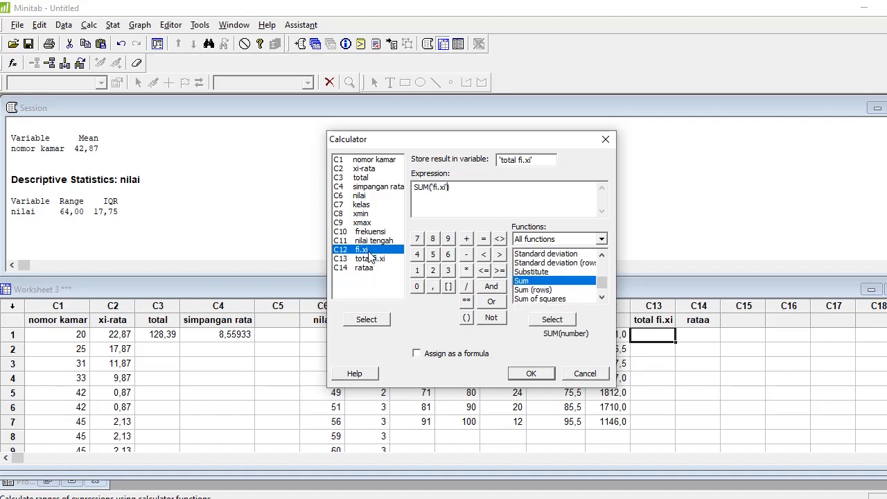
{"action": "left_click", "coordinate": [532, 374]}
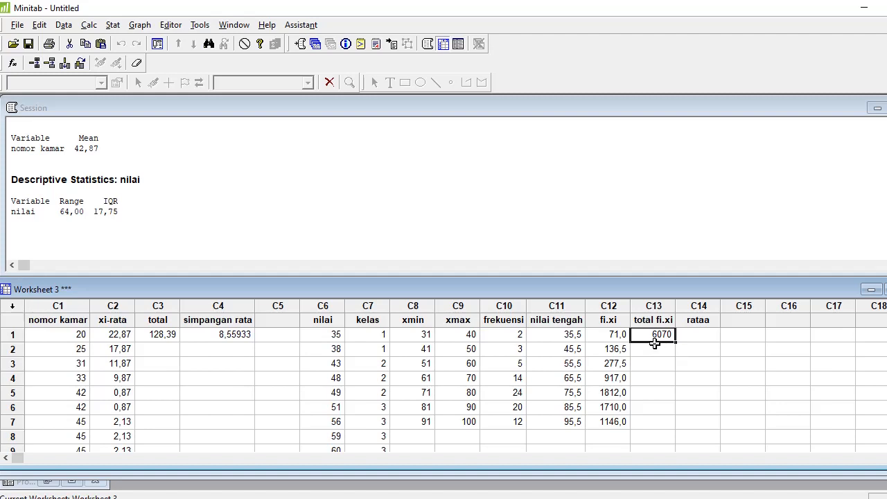
Use the Calculator to store the mean 'total fi.xi' / 80 in rataa
{"action": "left_click", "coordinate": [696, 335]}
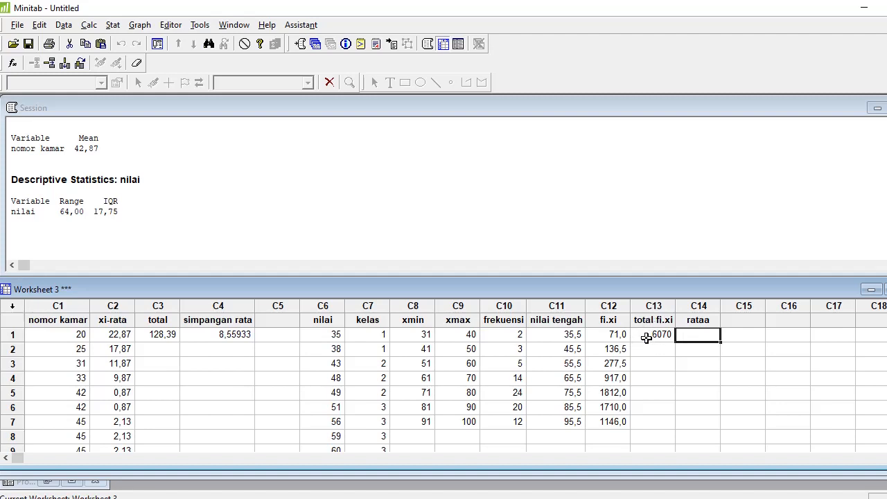
{"action": "left_click", "coordinate": [89, 25]}
{"action": "left_click", "coordinate": [113, 25]}
{"action": "mouse_move", "coordinate": [89, 25]}
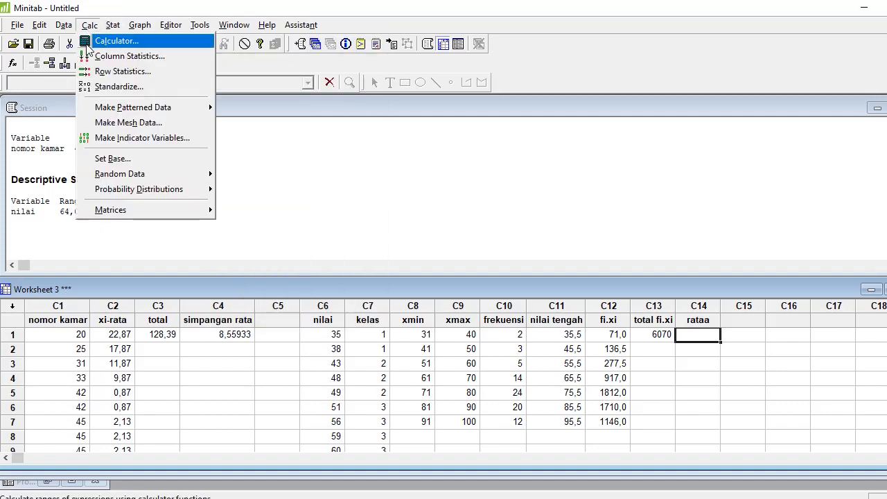
{"action": "left_click", "coordinate": [115, 41]}
{"action": "double_click", "coordinate": [375, 269]}
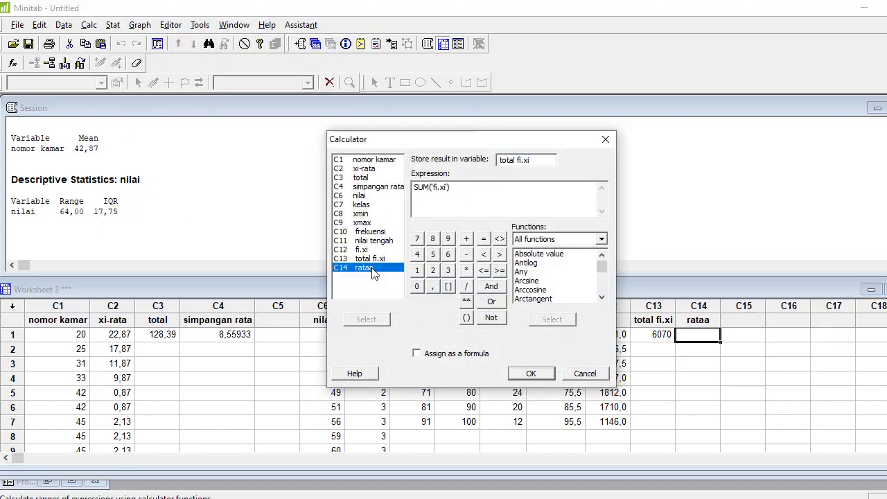
{"action": "key", "text": "Delete"}
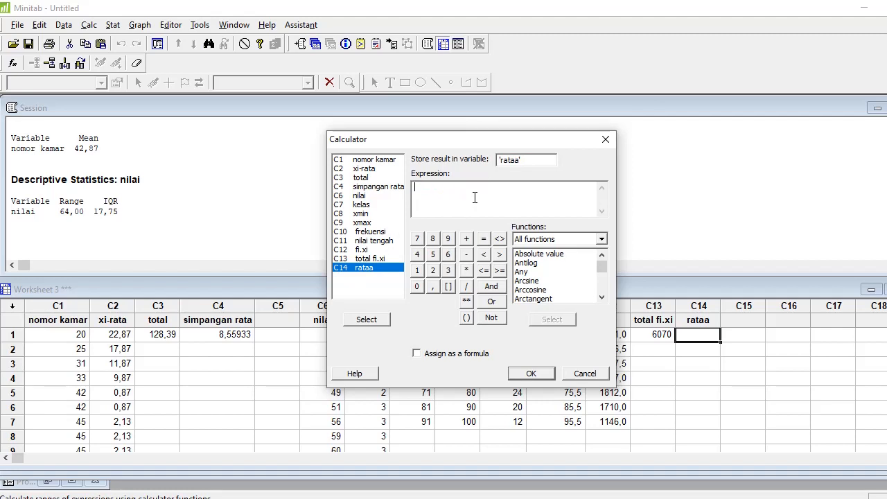
{"action": "double_click", "coordinate": [367, 258]}
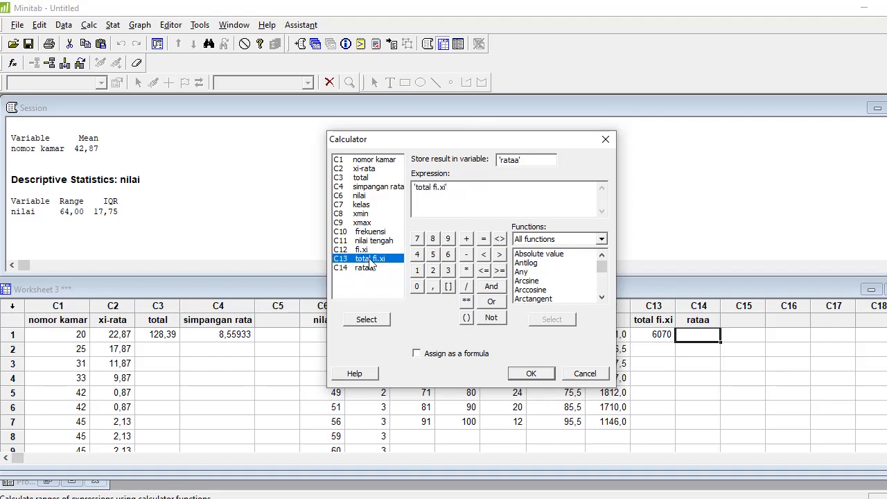
{"action": "left_click", "coordinate": [465, 286]}
{"action": "type", "text": "80"}
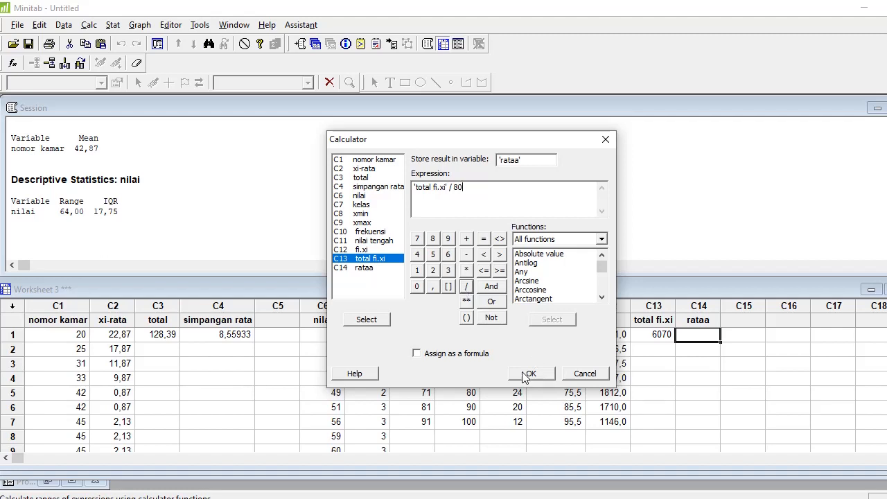
{"action": "left_click", "coordinate": [529, 374]}
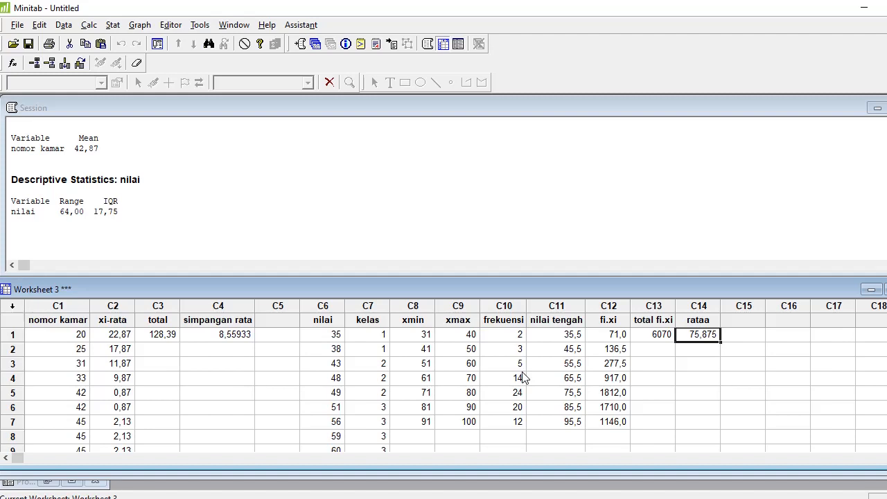
Name column C15 xi-rataa
{"action": "left_click", "coordinate": [724, 323]}
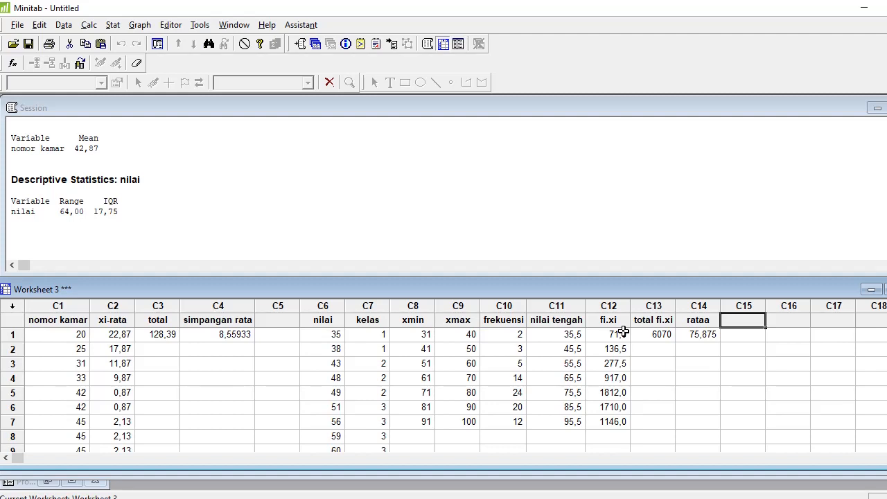
{"action": "type", "text": "xi"}
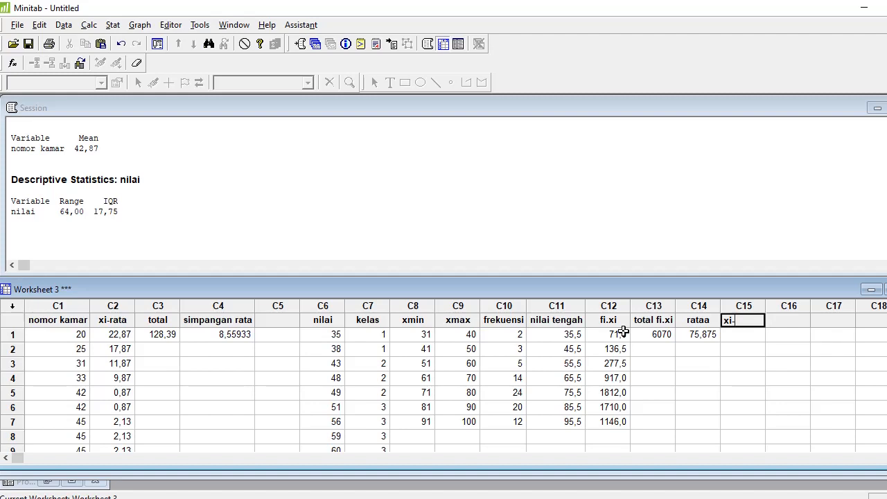
{"action": "type", "text": "-rataa"}
{"action": "left_click", "coordinate": [733, 337]}
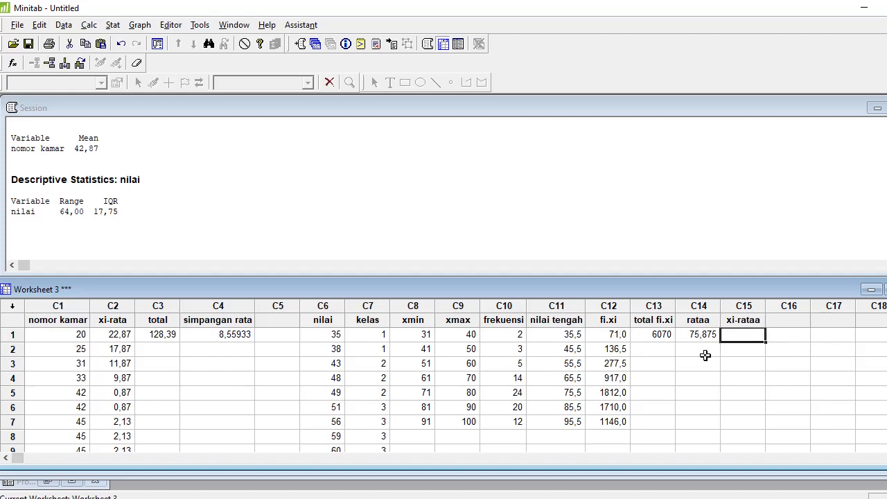
Use the Calculator to store the absolute deviations ABS('nilai tengah'-'rataa') in xi-rataa
{"action": "left_click", "coordinate": [92, 26]}
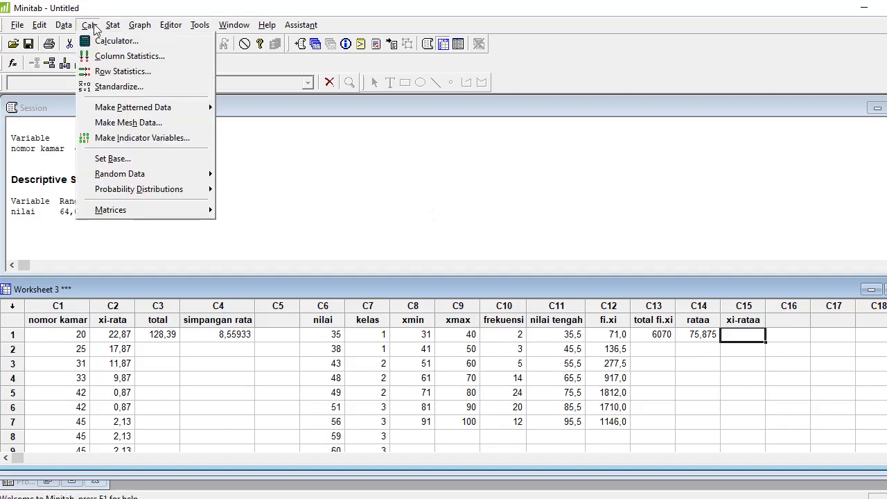
{"action": "left_click", "coordinate": [102, 41]}
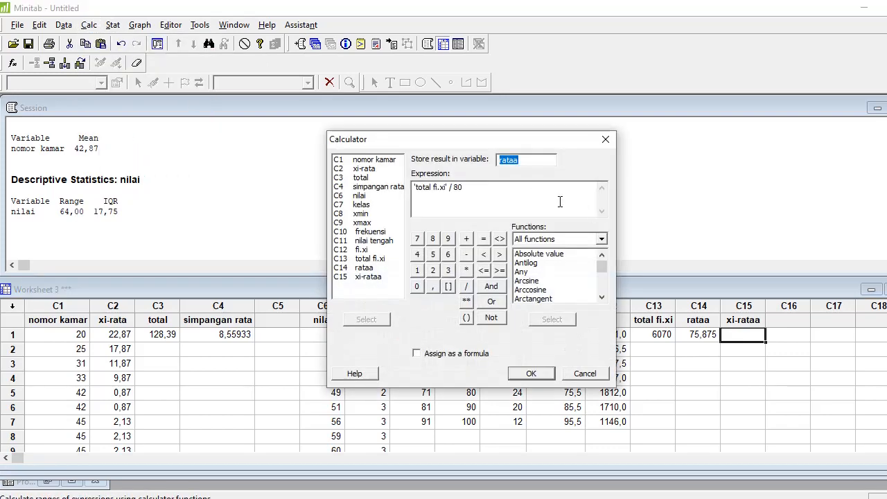
{"action": "double_click", "coordinate": [380, 276]}
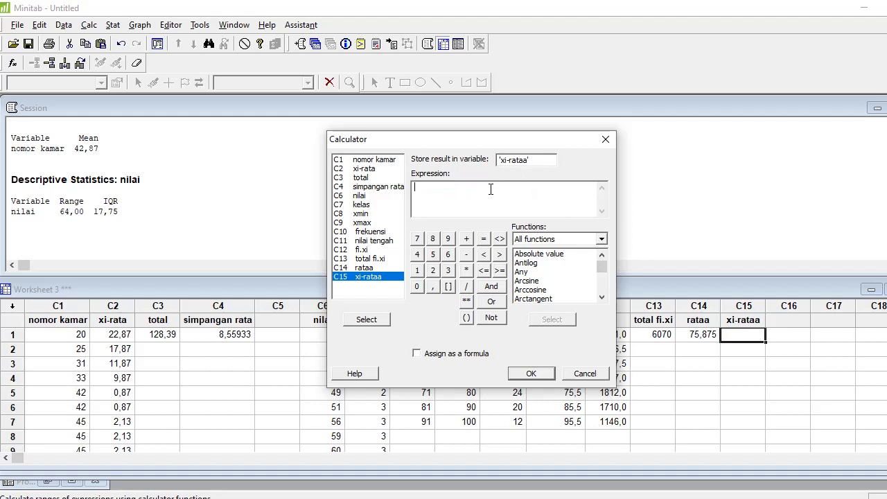
{"action": "double_click", "coordinate": [551, 256]}
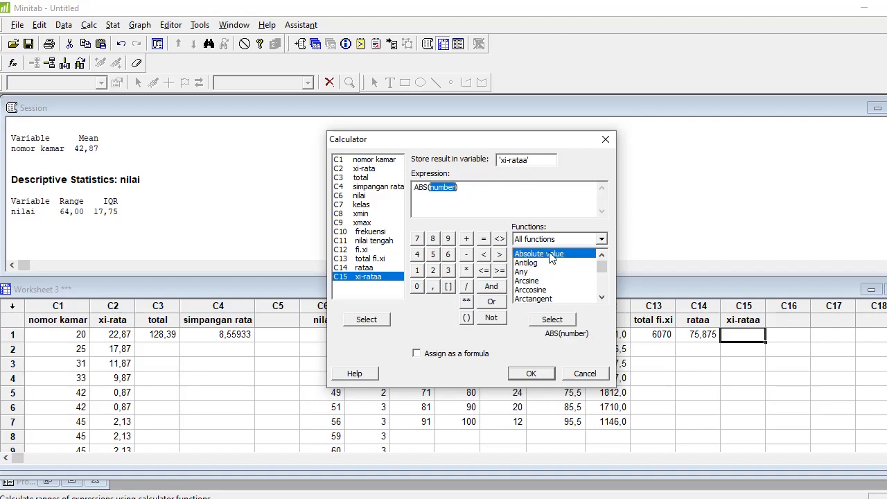
{"action": "double_click", "coordinate": [376, 241]}
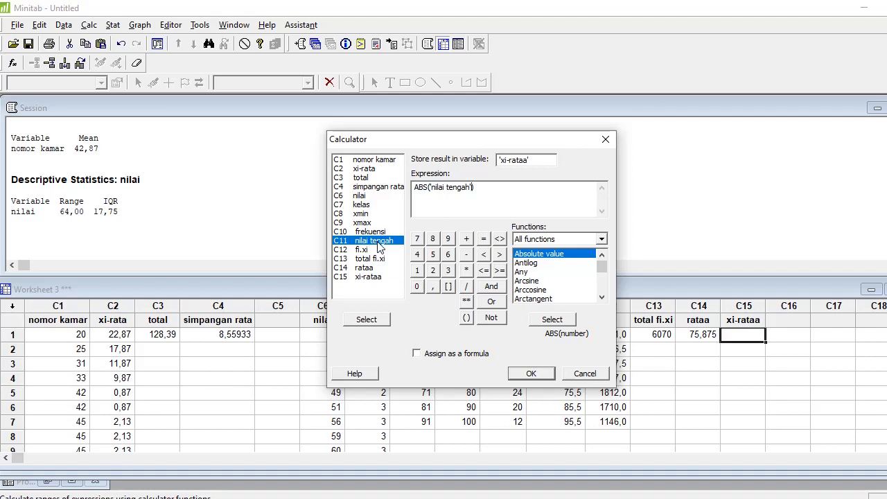
{"action": "type", "text": "-"}
{"action": "double_click", "coordinate": [374, 269]}
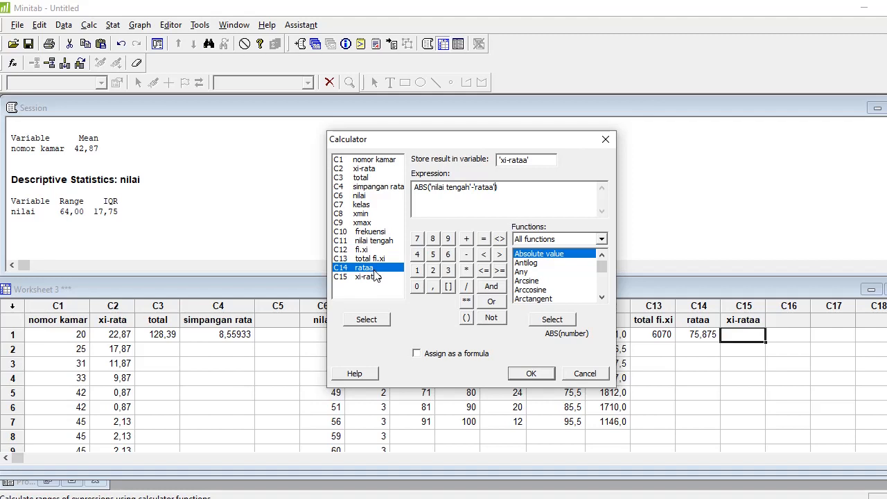
{"action": "type", "text": ")"}
{"action": "left_click", "coordinate": [531, 374]}
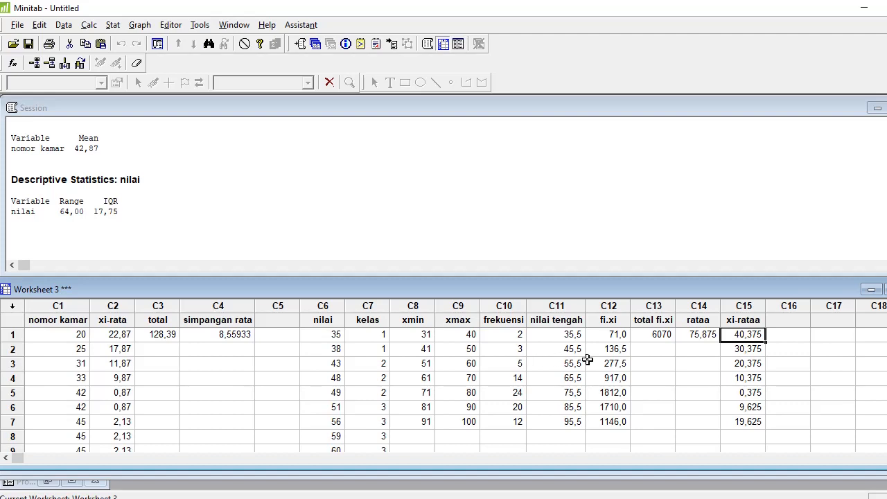
Name column C16 totall
{"action": "left_click", "coordinate": [781, 323]}
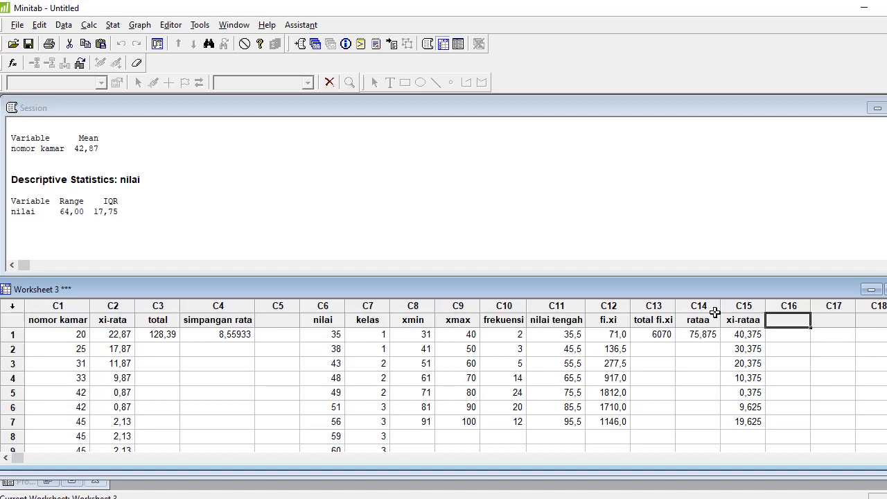
{"action": "type", "text": "tota"}
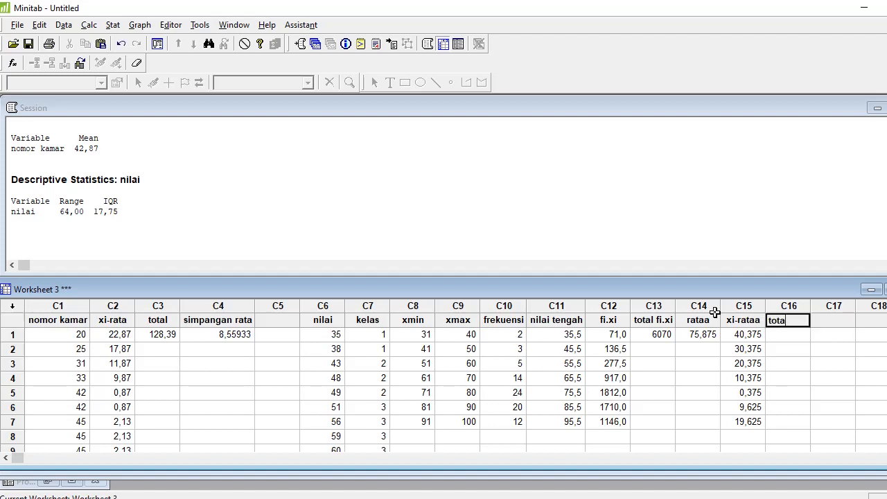
{"action": "type", "text": "ll"}
{"action": "left_click", "coordinate": [784, 336]}
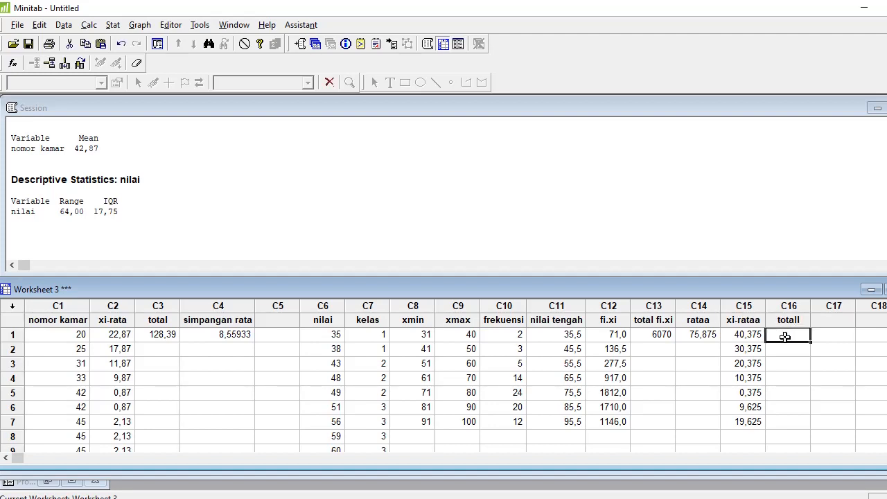
Use the Calculator to store the weighted deviation total SUM('frekuensi' * 'xi-rataa') in totall
{"action": "left_click", "coordinate": [86, 28]}
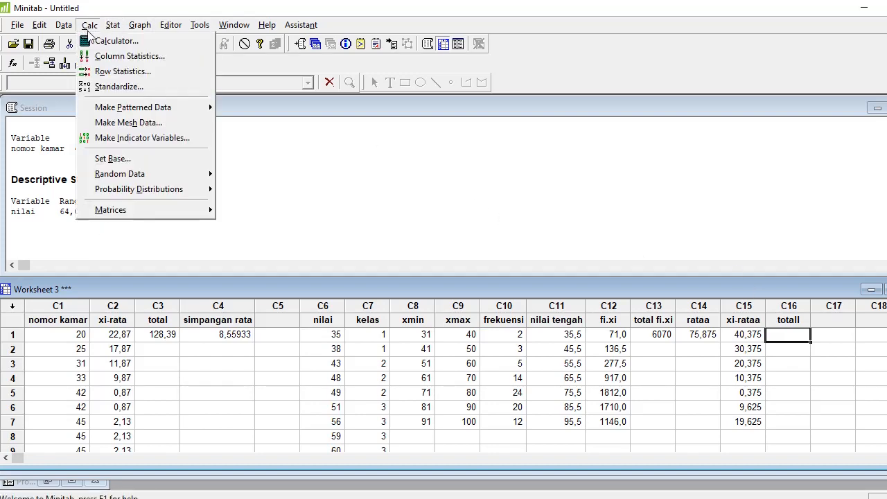
{"action": "left_click", "coordinate": [97, 40]}
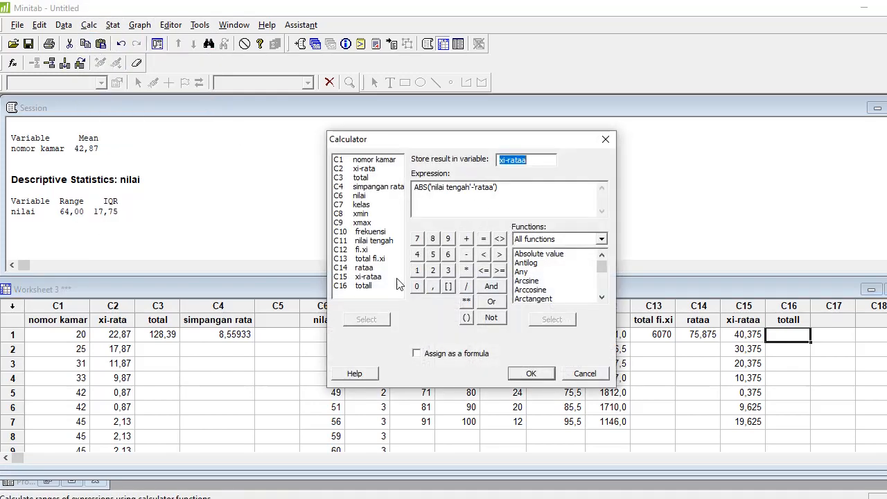
{"action": "double_click", "coordinate": [364, 286]}
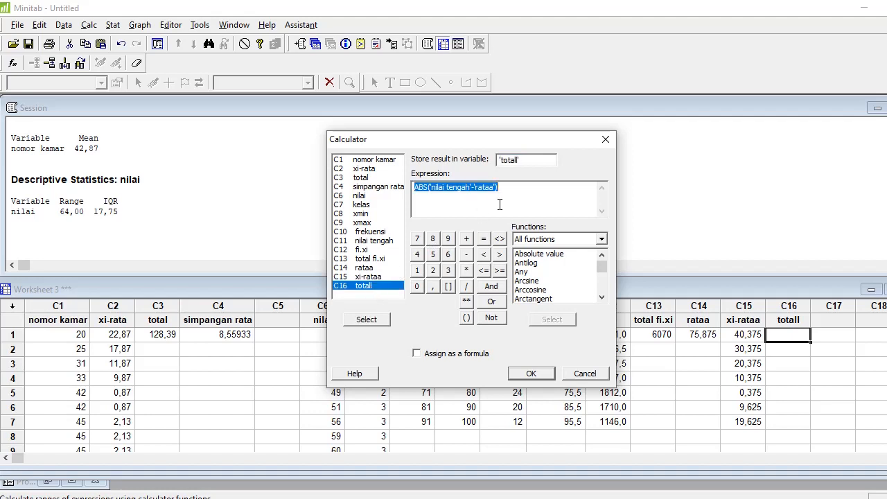
{"action": "key", "text": "Delete"}
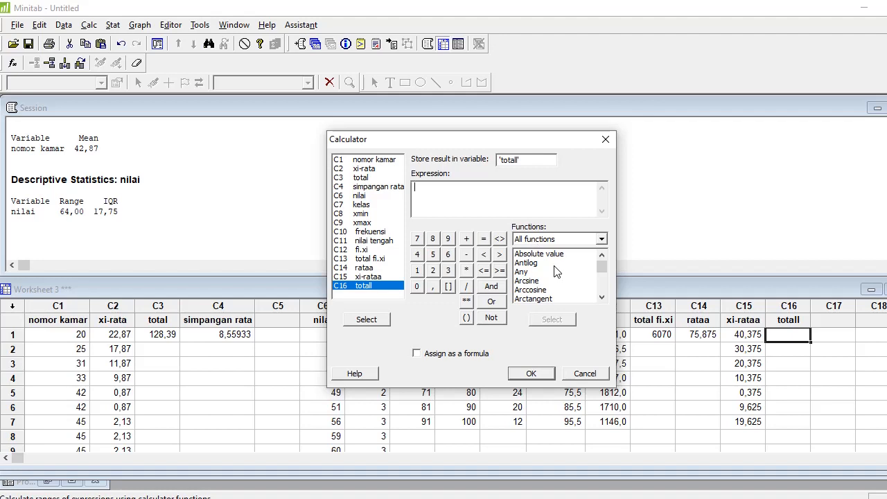
{"action": "scroll", "coordinate": [551, 277], "scroll_direction": "down", "scroll_amount": 3}
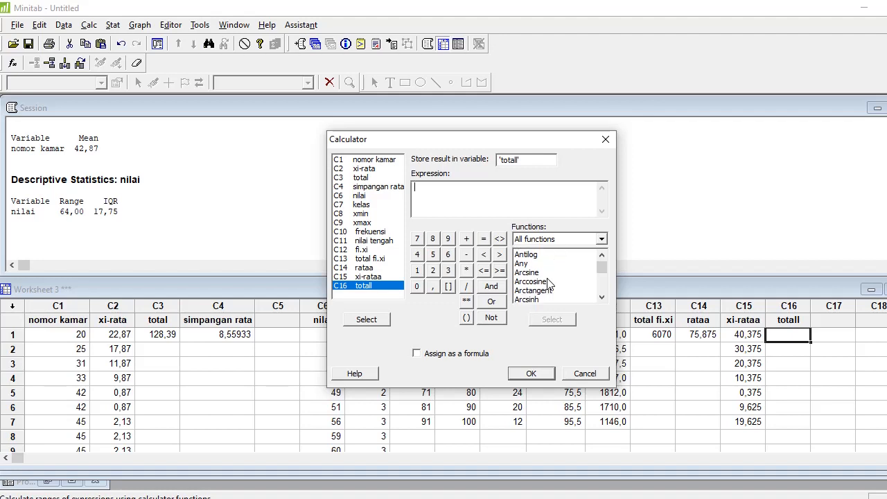
{"action": "scroll", "coordinate": [548, 284], "scroll_direction": "down", "scroll_amount": 8}
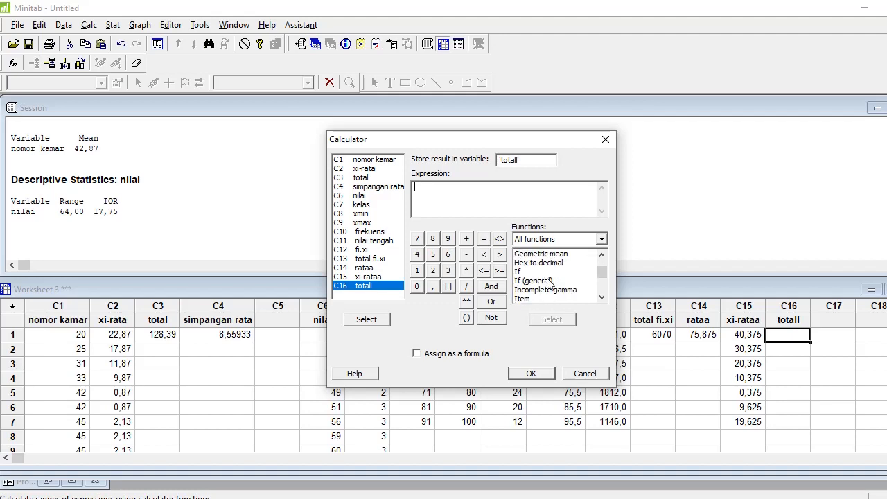
{"action": "scroll", "coordinate": [548, 284], "scroll_direction": "down", "scroll_amount": 10}
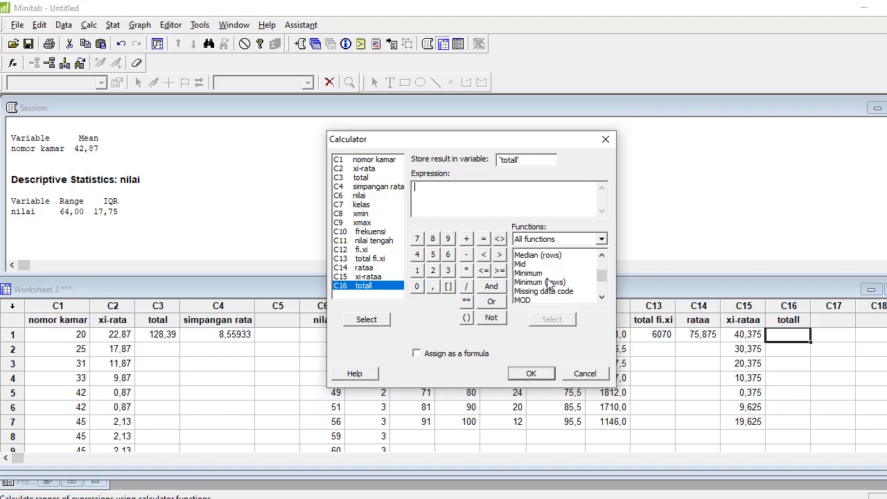
{"action": "scroll", "coordinate": [551, 283], "scroll_direction": "down", "scroll_amount": 5}
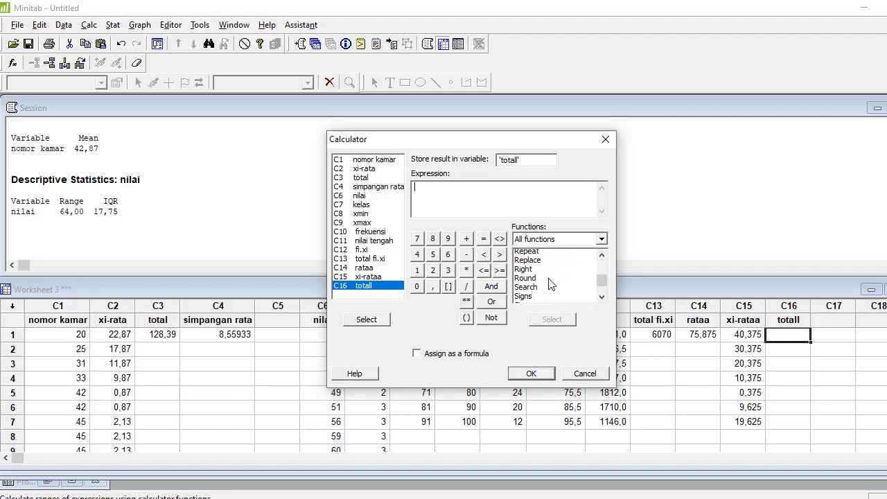
{"action": "scroll", "coordinate": [551, 284], "scroll_direction": "down", "scroll_amount": 1}
{"action": "double_click", "coordinate": [549, 281]}
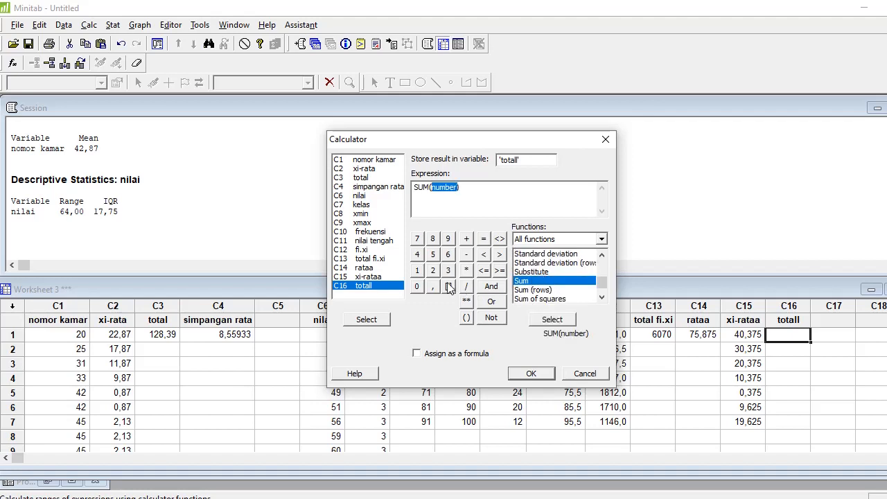
{"action": "double_click", "coordinate": [382, 233]}
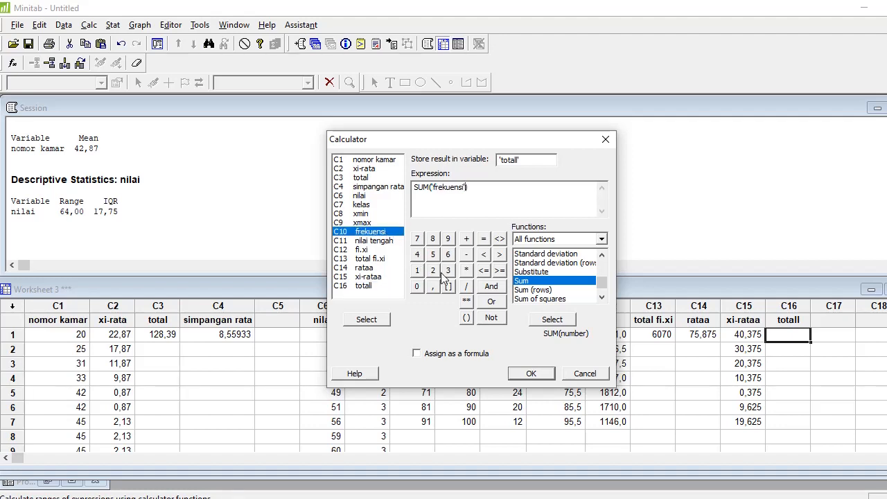
{"action": "left_click", "coordinate": [467, 270]}
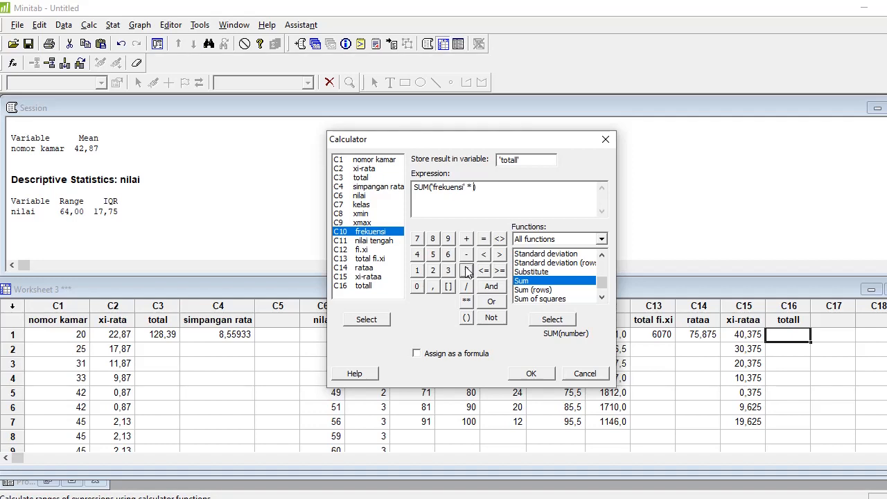
{"action": "double_click", "coordinate": [366, 277]}
{"action": "left_click", "coordinate": [532, 374]}
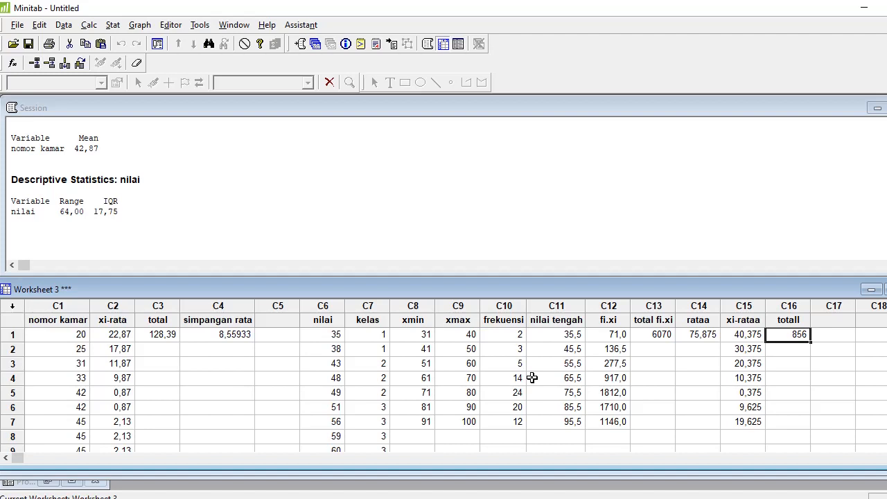
Name column C17 simpangan rataaa
{"action": "key", "text": "Right"}
{"action": "key", "text": "Up"}
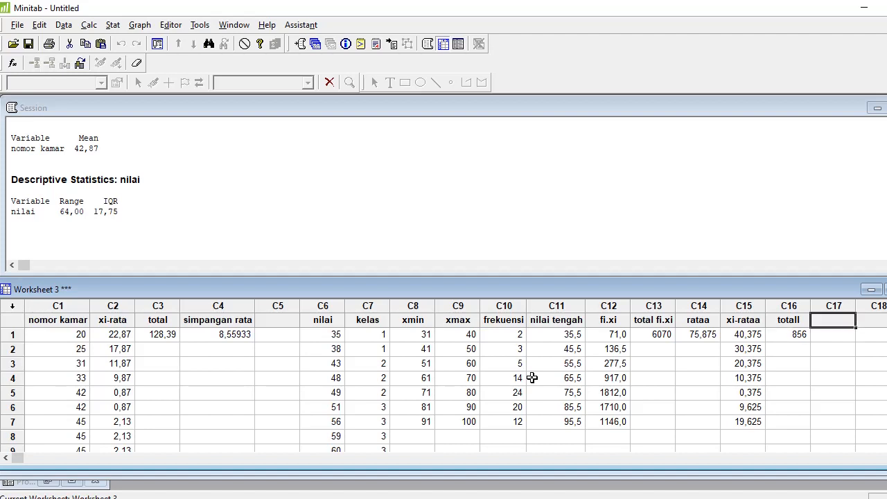
{"action": "type", "text": "simangan"}
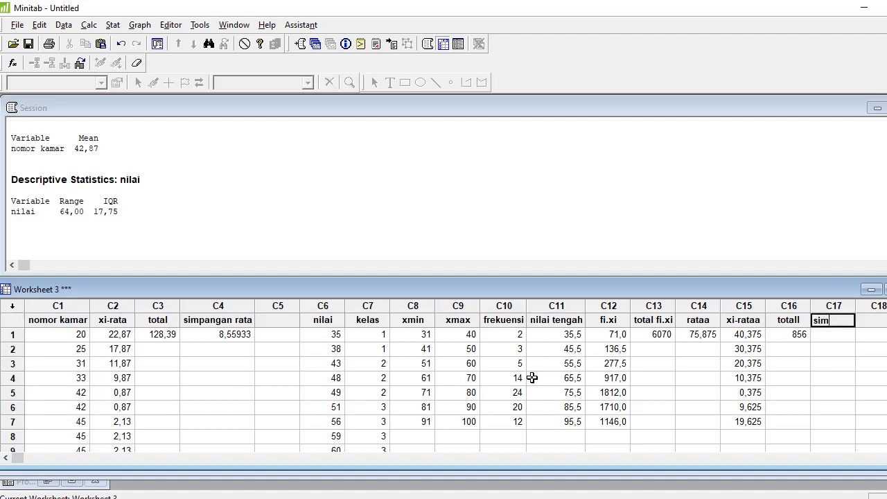
{"action": "key", "text": "BackSpace"}
{"action": "key", "text": "BackSpace"}
{"action": "key", "text": "BackSpace"}
{"action": "key", "text": "BackSpace"}
{"action": "key", "text": "BackSpace"}
{"action": "type", "text": "pangan rata"}
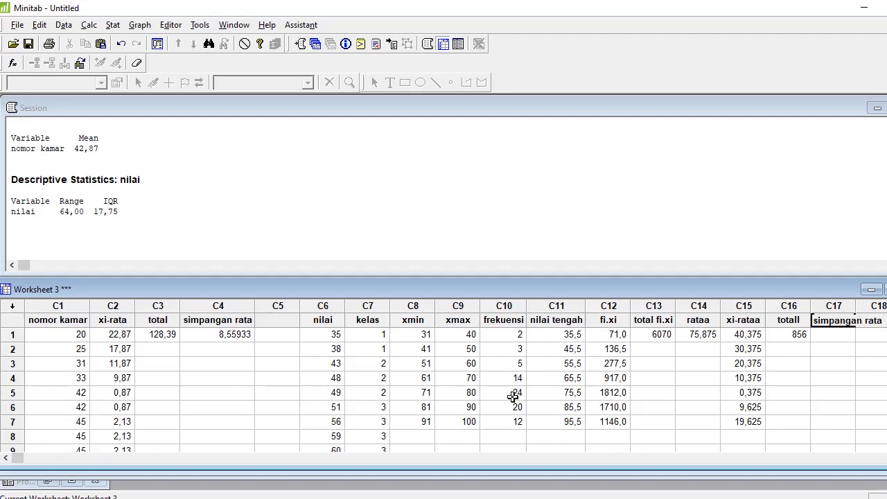
{"action": "type", "text": "a"}
{"action": "scroll", "coordinate": [444, 381], "scroll_direction": "right", "scroll_amount": 2}
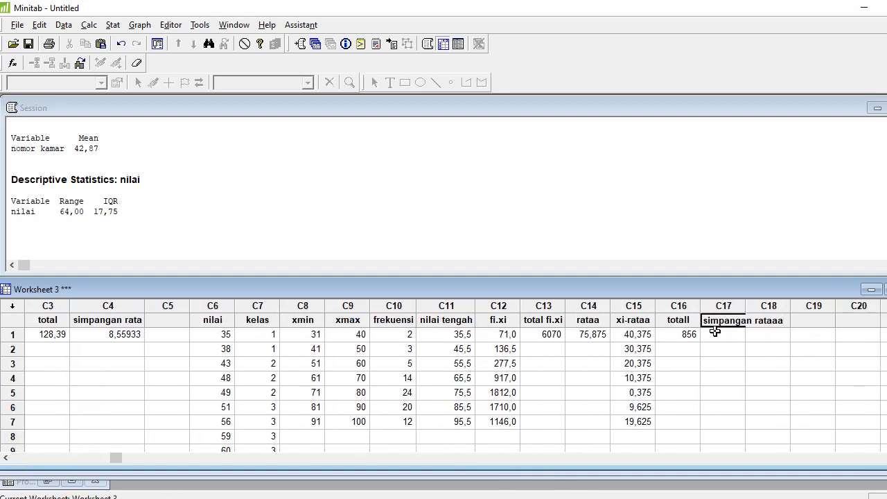
{"action": "left_click", "coordinate": [719, 337]}
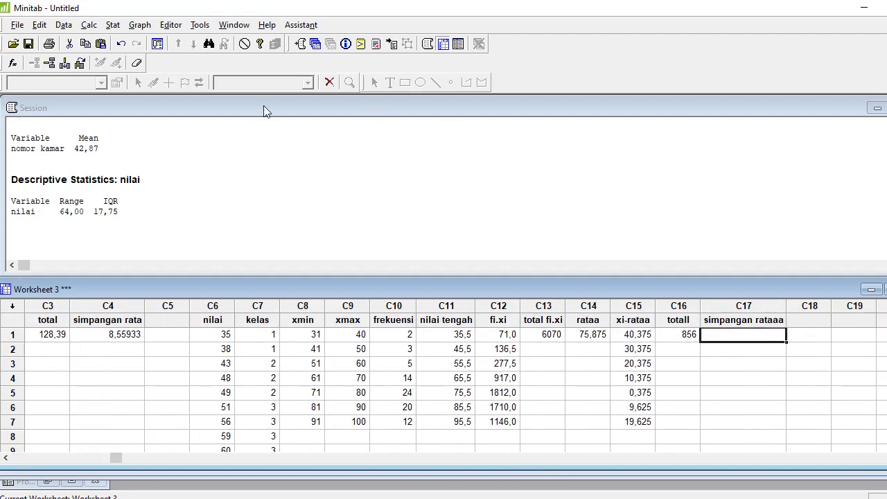
Use the Calculator to store the mean deviation 'totall' / 80 in simpangan rataaa
{"action": "left_click", "coordinate": [89, 25]}
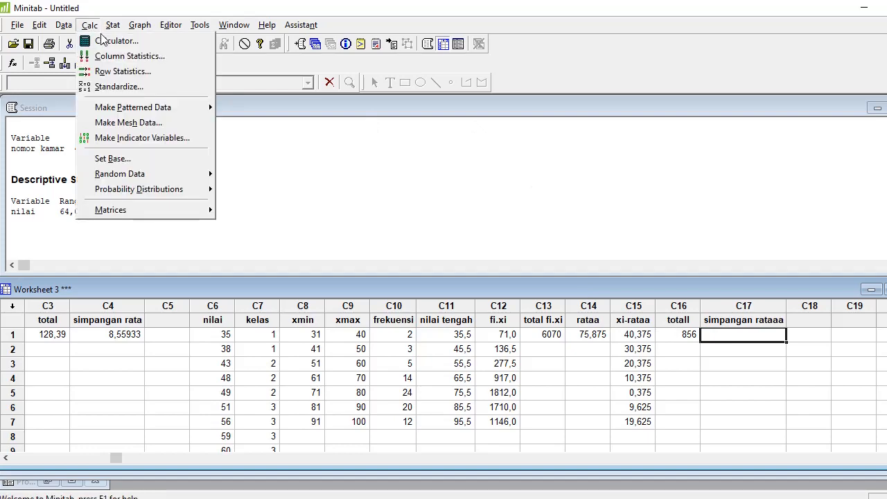
{"action": "left_click", "coordinate": [102, 42]}
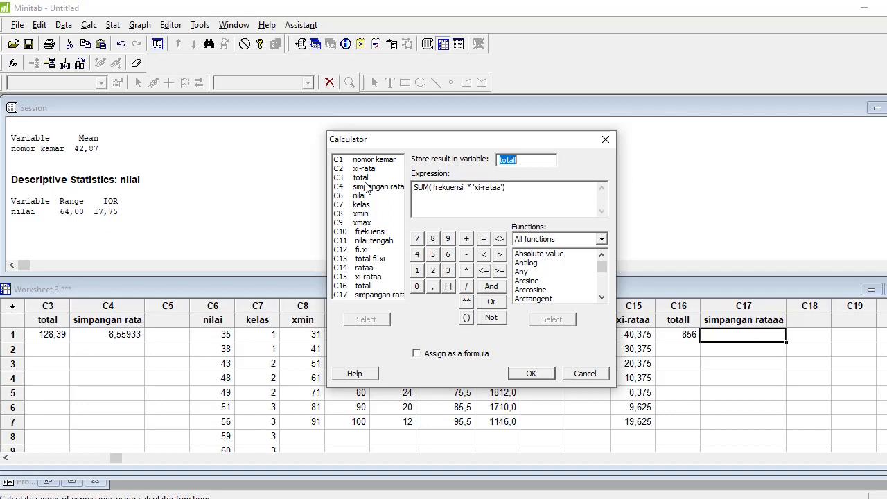
{"action": "double_click", "coordinate": [393, 296]}
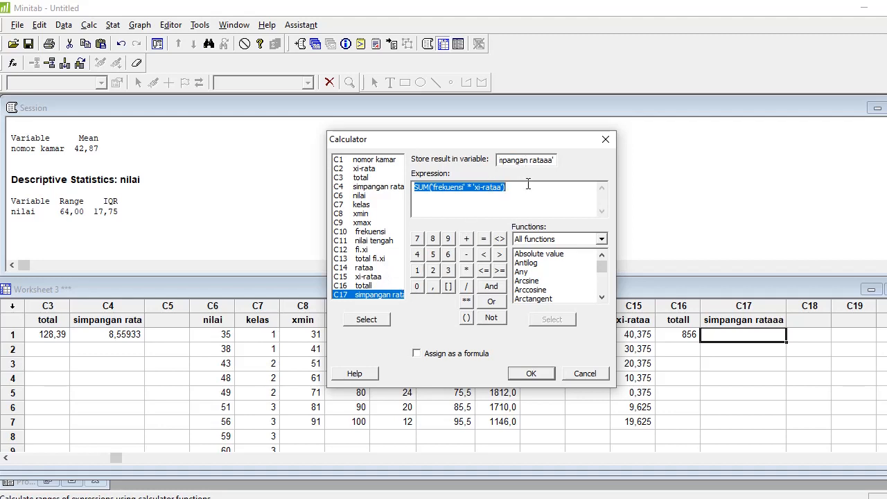
{"action": "key", "text": "Delete"}
{"action": "left_click", "coordinate": [377, 288]}
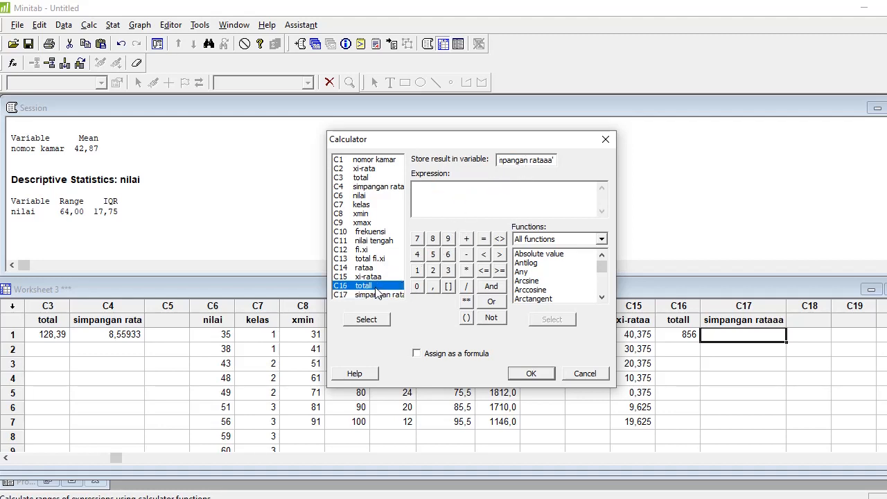
{"action": "double_click", "coordinate": [377, 287]}
{"action": "type", "text": "/80"}
{"action": "left_click", "coordinate": [532, 374]}
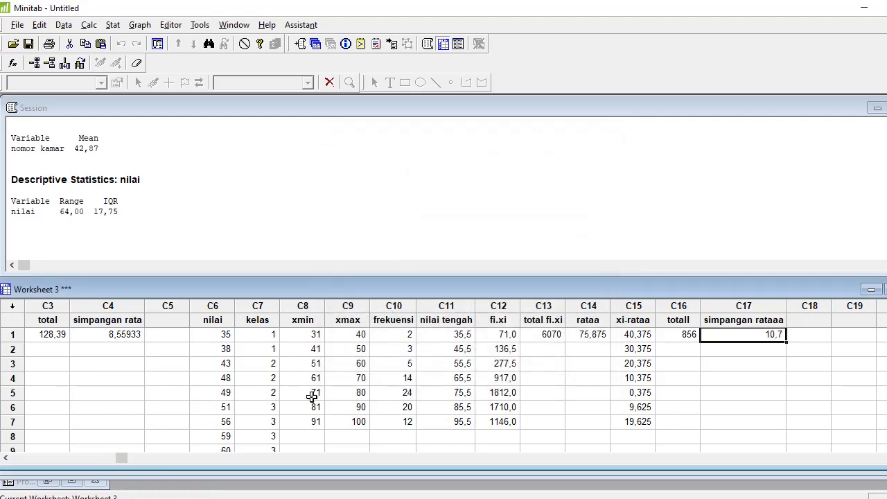
{"action": "scroll", "coordinate": [312, 396], "scroll_direction": "down", "scroll_amount": 1}
{"action": "scroll", "coordinate": [311, 395], "scroll_direction": "up", "scroll_amount": 1}
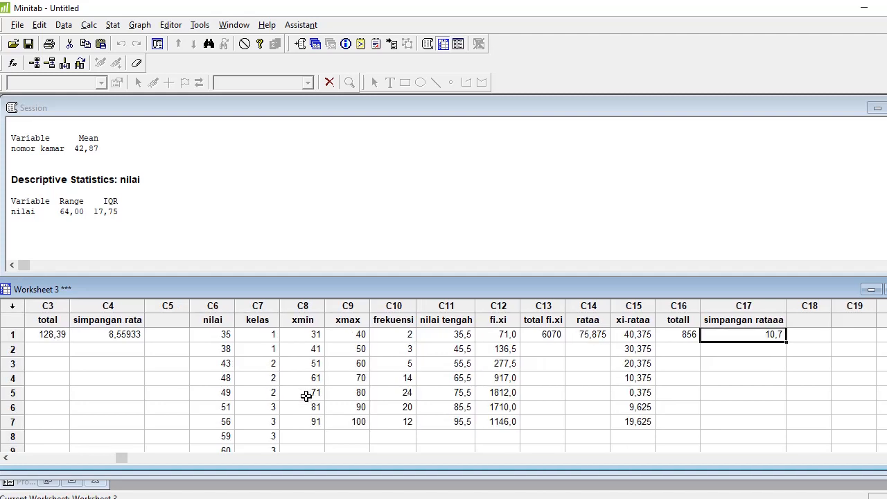